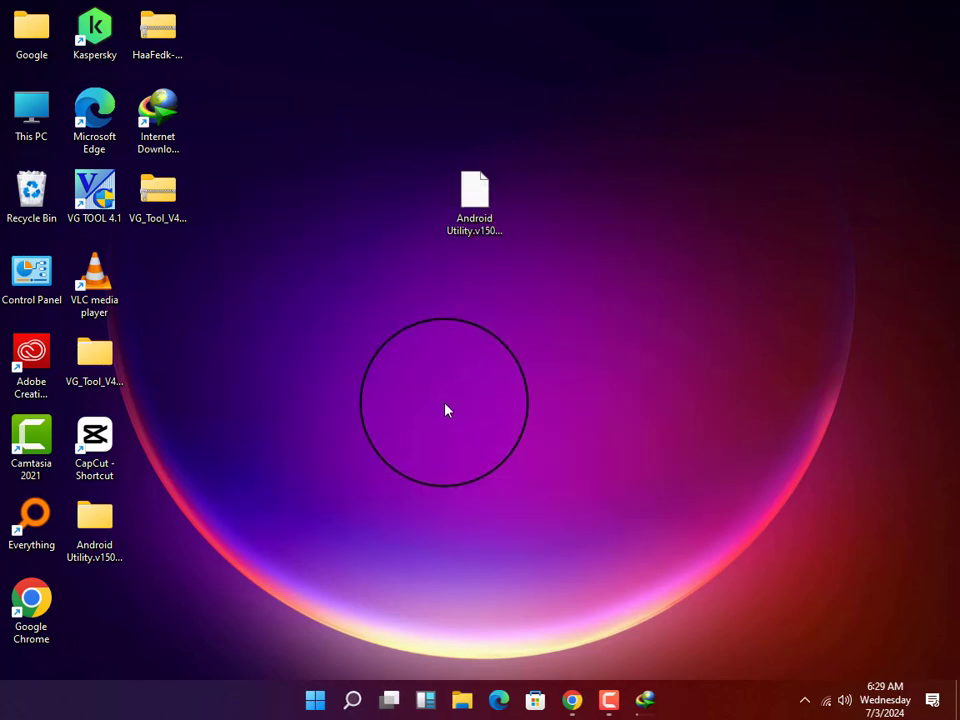
Create a desktop shortcut for the AndroidUtility application in the Android Utility.v150.00.4499 folder, and close the folder window
double_click(123, 537)
left_click(240, 204)
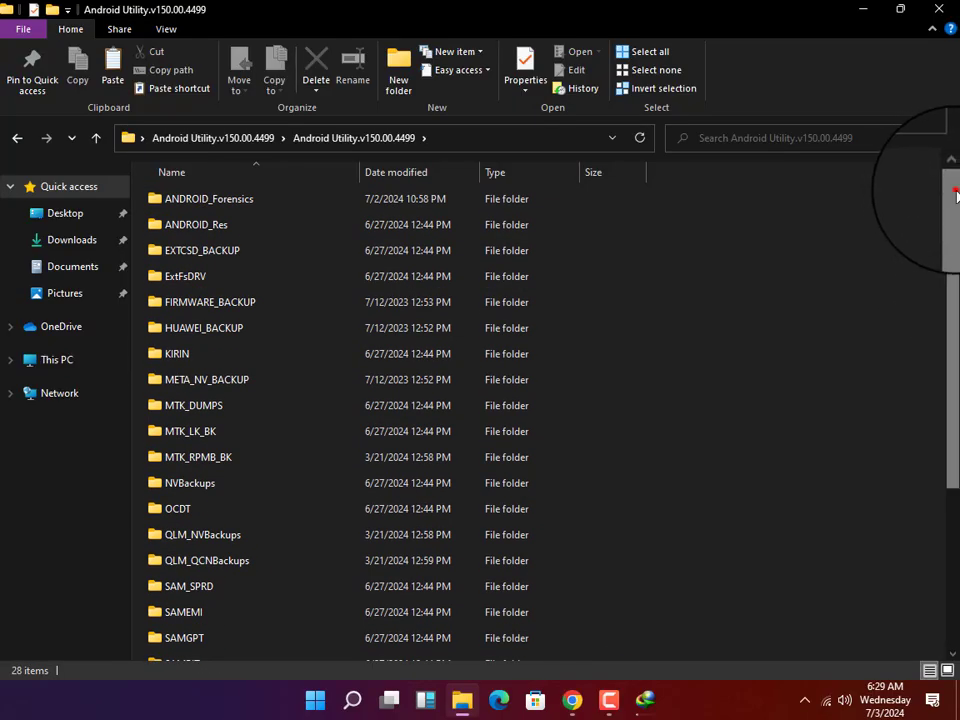
left_click_drag(956, 195, 947, 418)
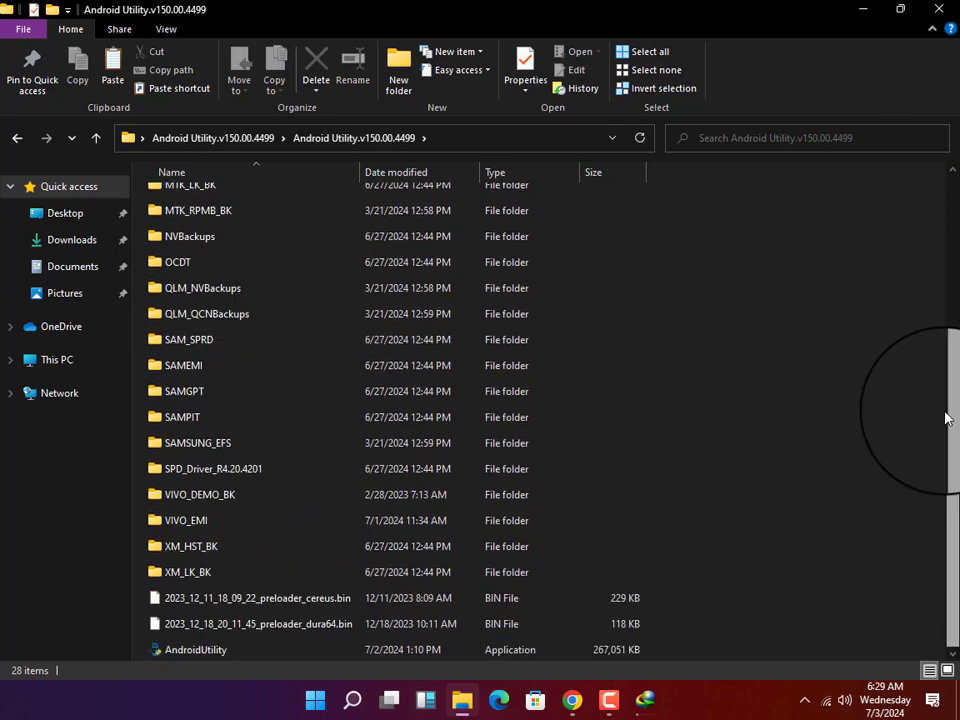
right_click(220, 650)
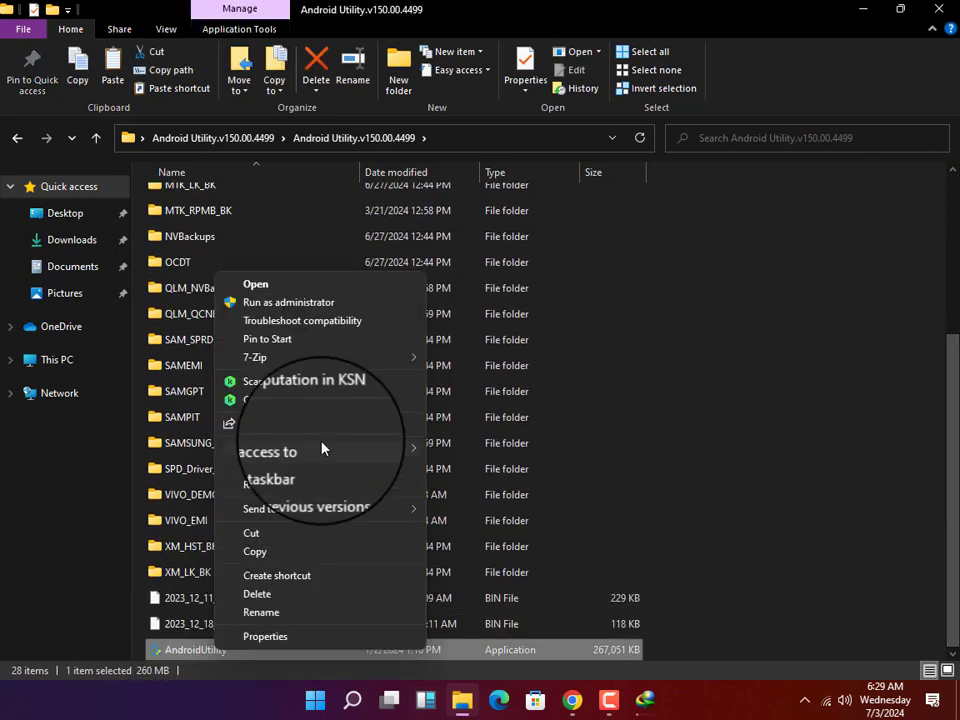
mouse_move(390, 510)
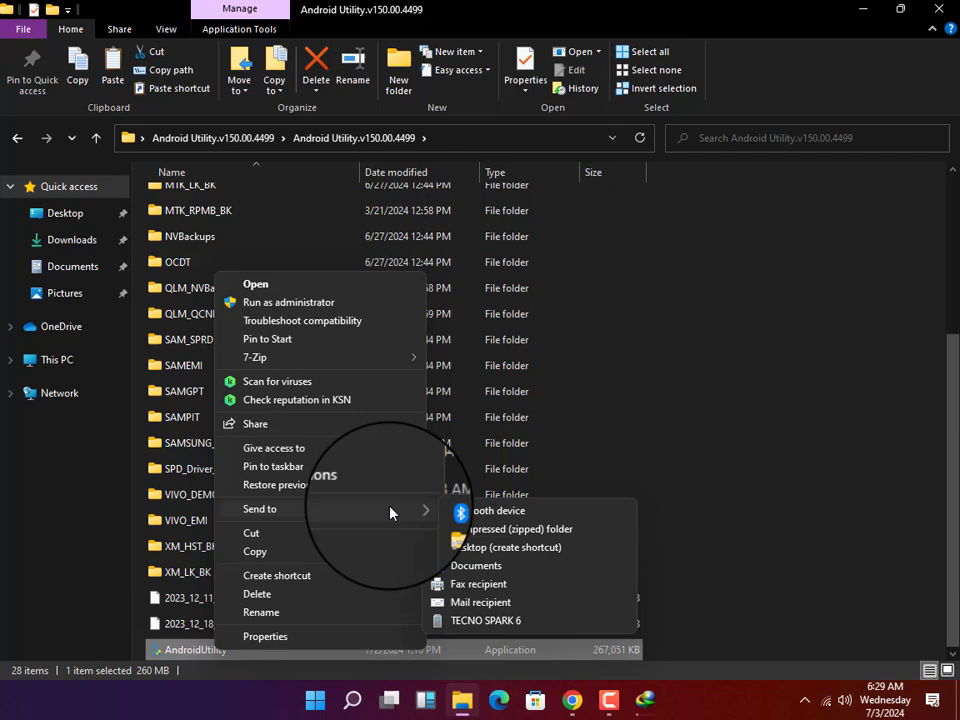
left_click(467, 544)
left_click(940, 8)
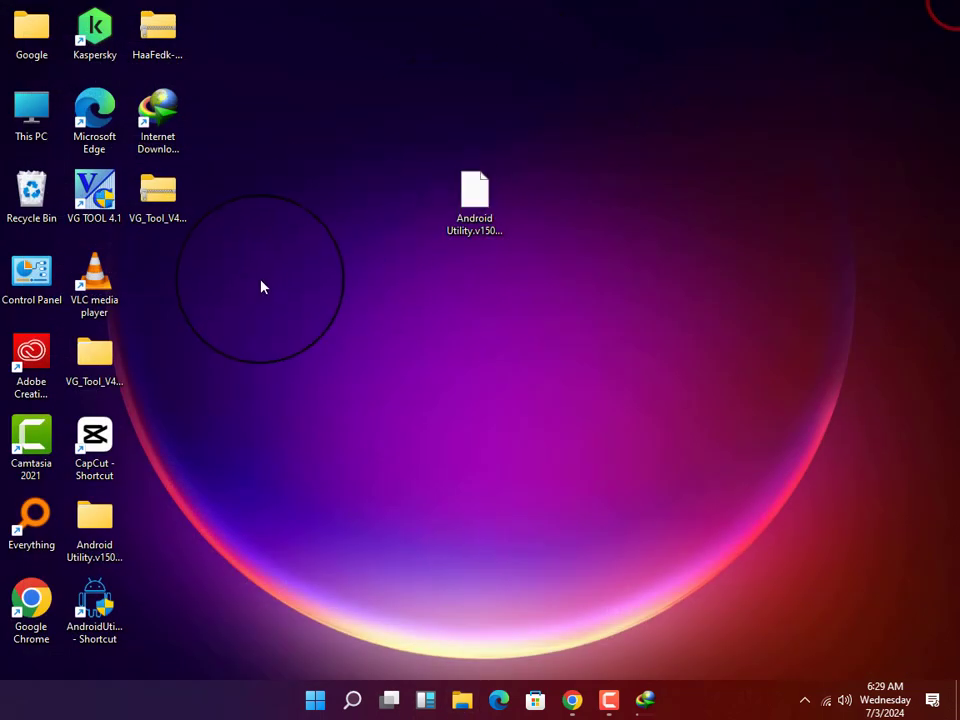
Launch AndroidUtility from its desktop shortcut and move its window clear of most of the desktop icons
right_click(102, 619)
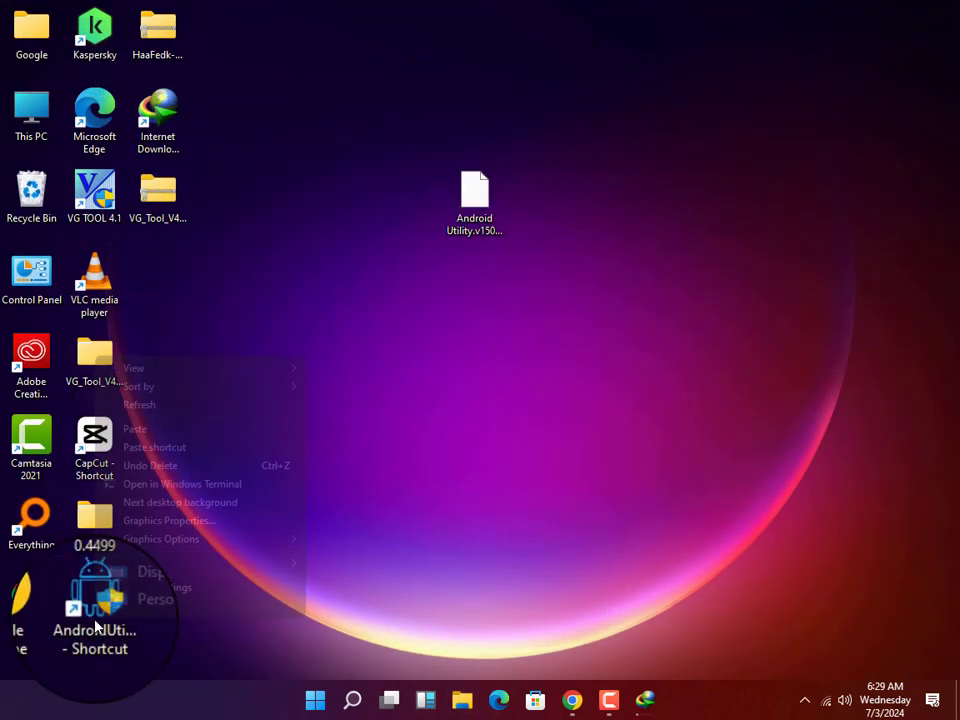
left_click(82, 636)
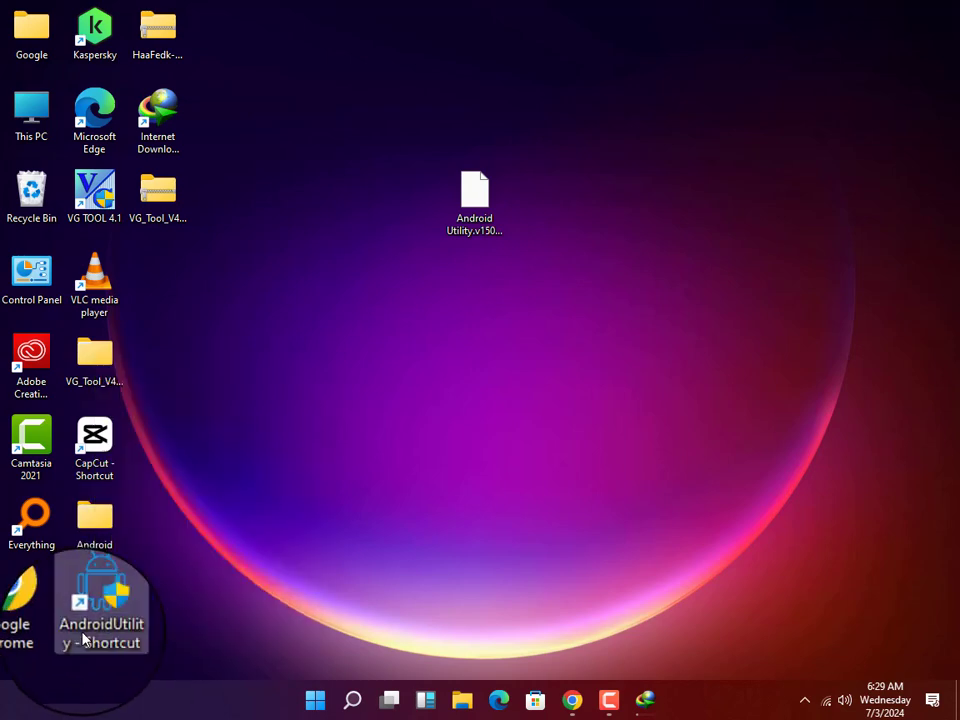
right_click(82, 636)
left_click(160, 369)
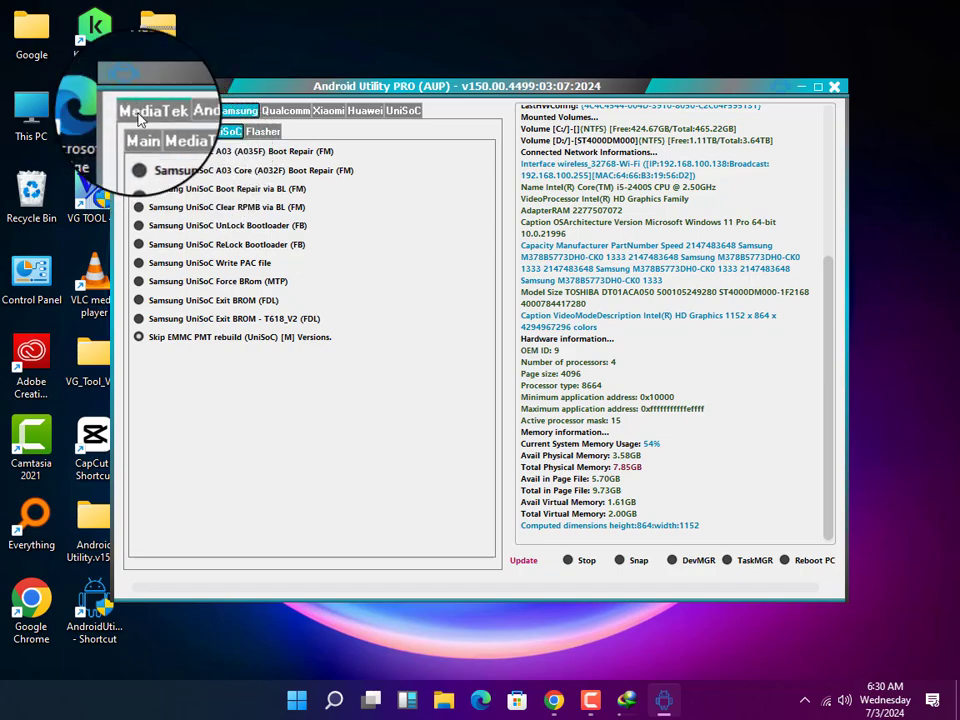
left_click_drag(186, 90, 256, 83)
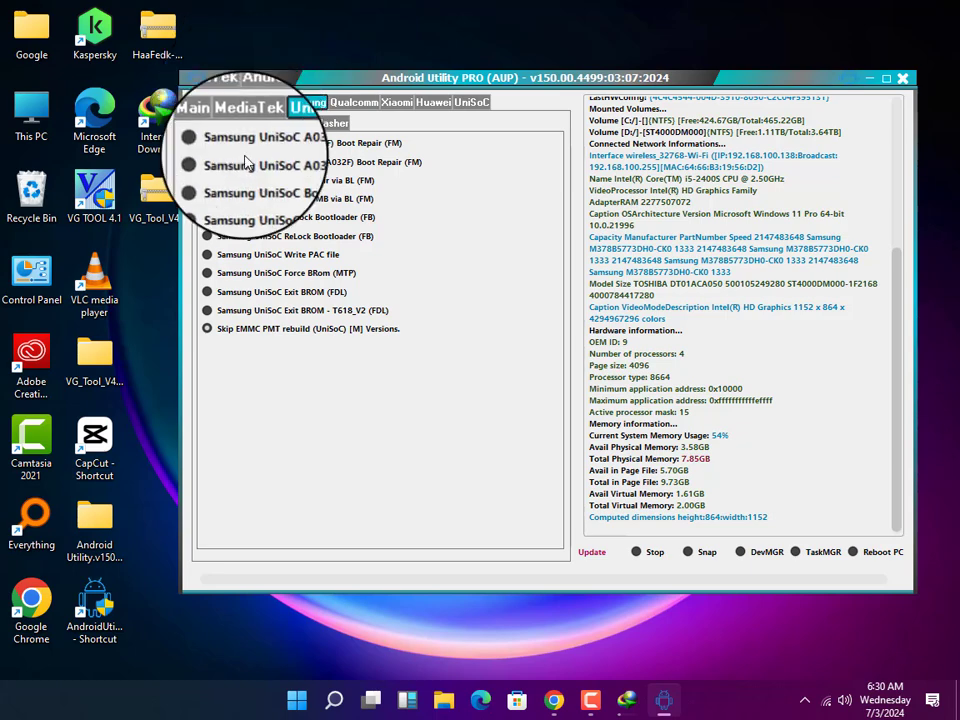
Examine the MediaTek functions for BootROM, NV Manager, META Mode with Partition MGR, and Huawei, stopping the started Disable Auth operation
left_click(221, 109)
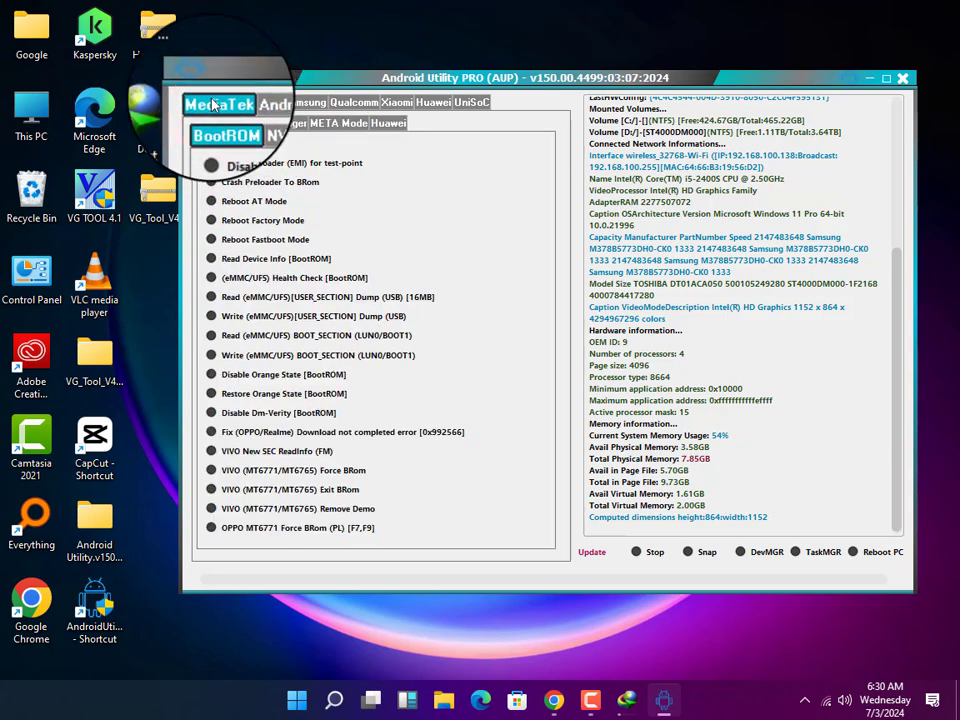
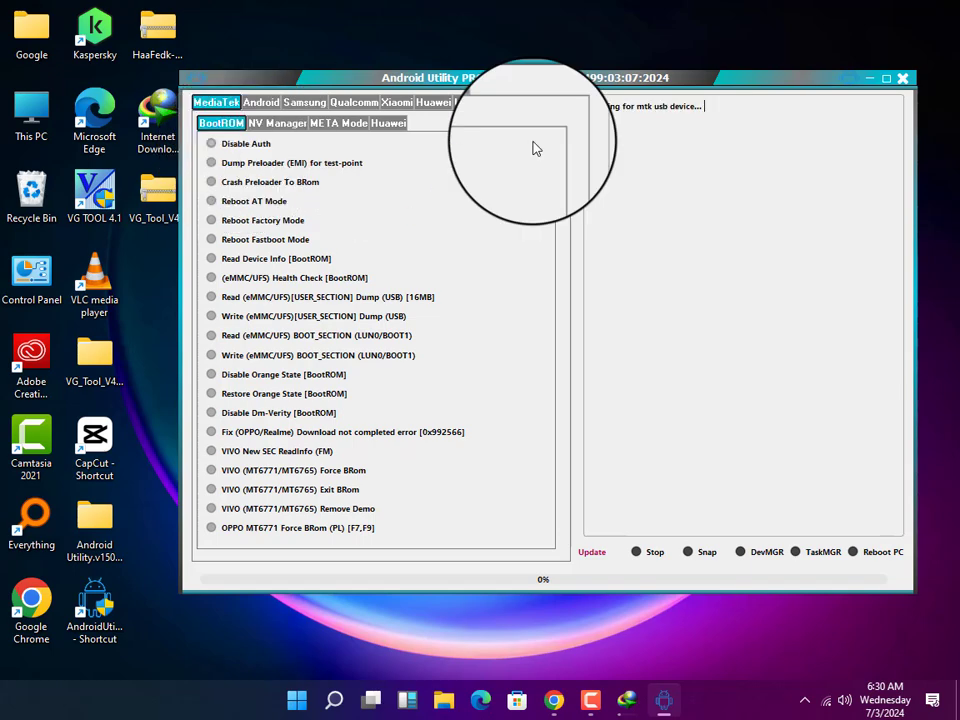
left_click(637, 553)
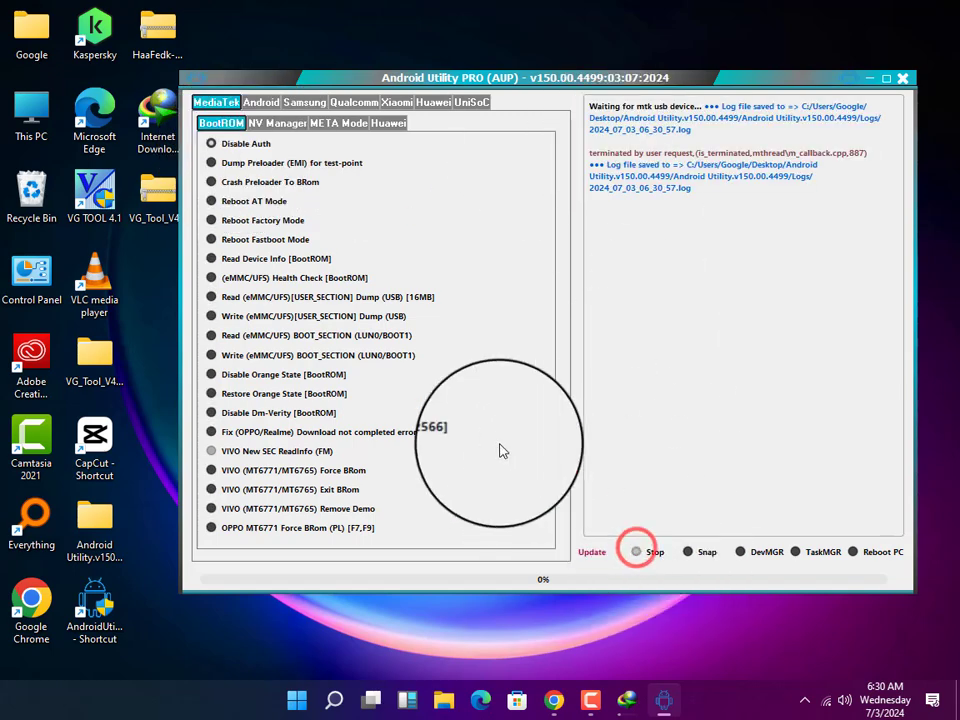
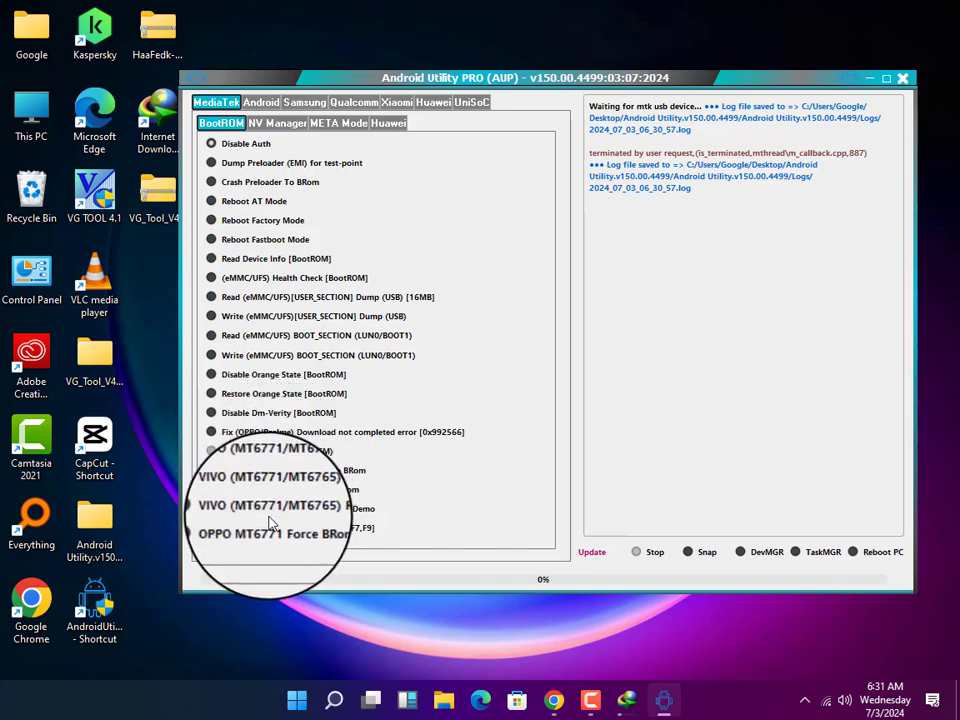
left_click(264, 131)
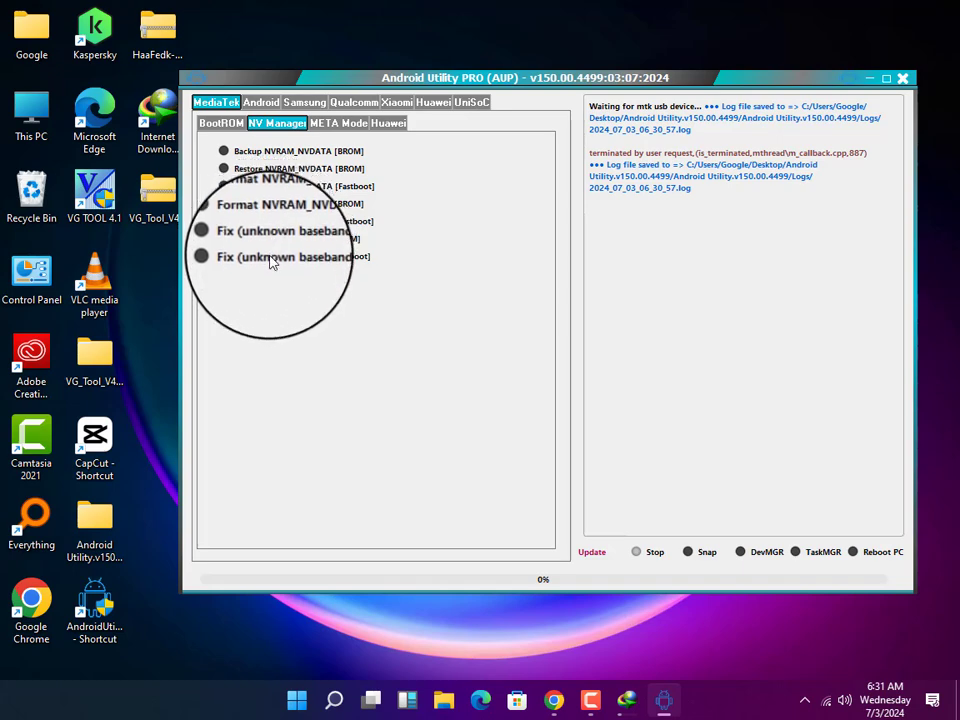
left_click(323, 122)
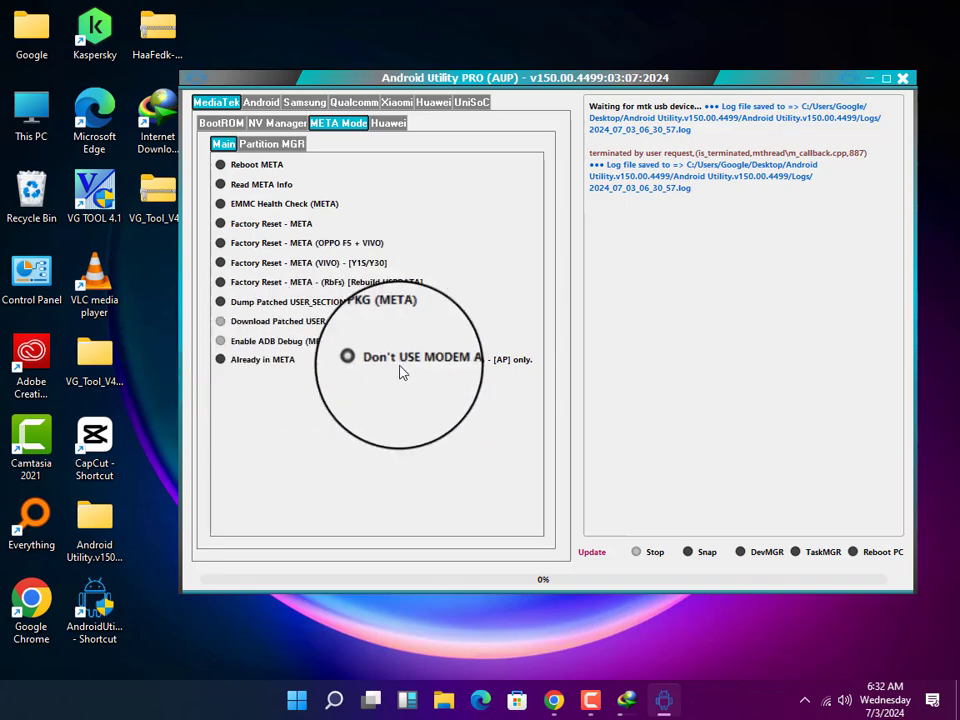
left_click(266, 145)
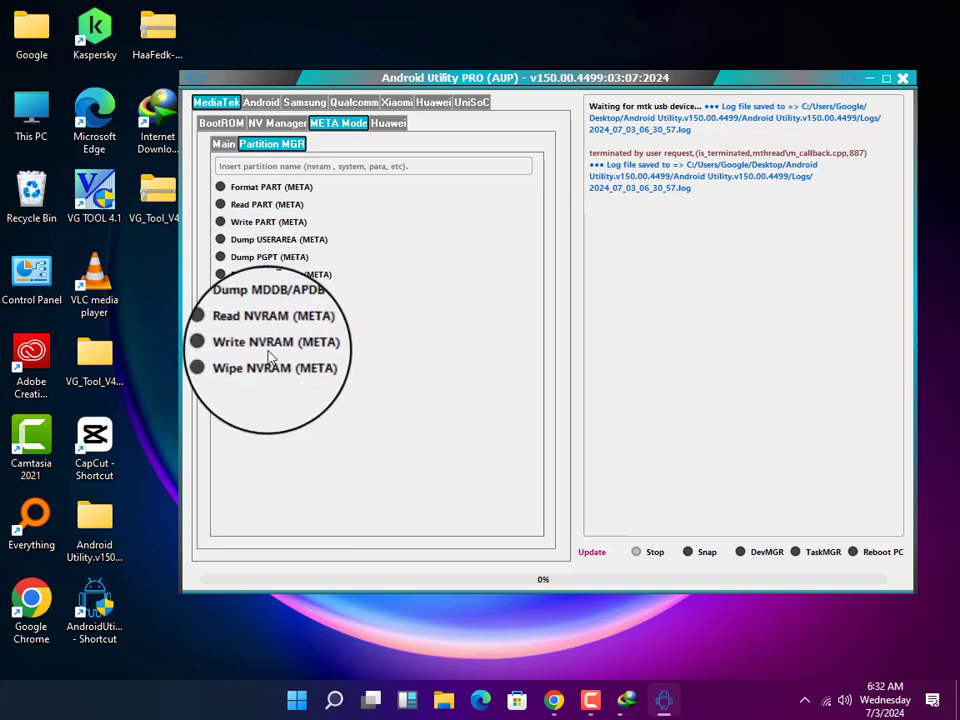
left_click(368, 128)
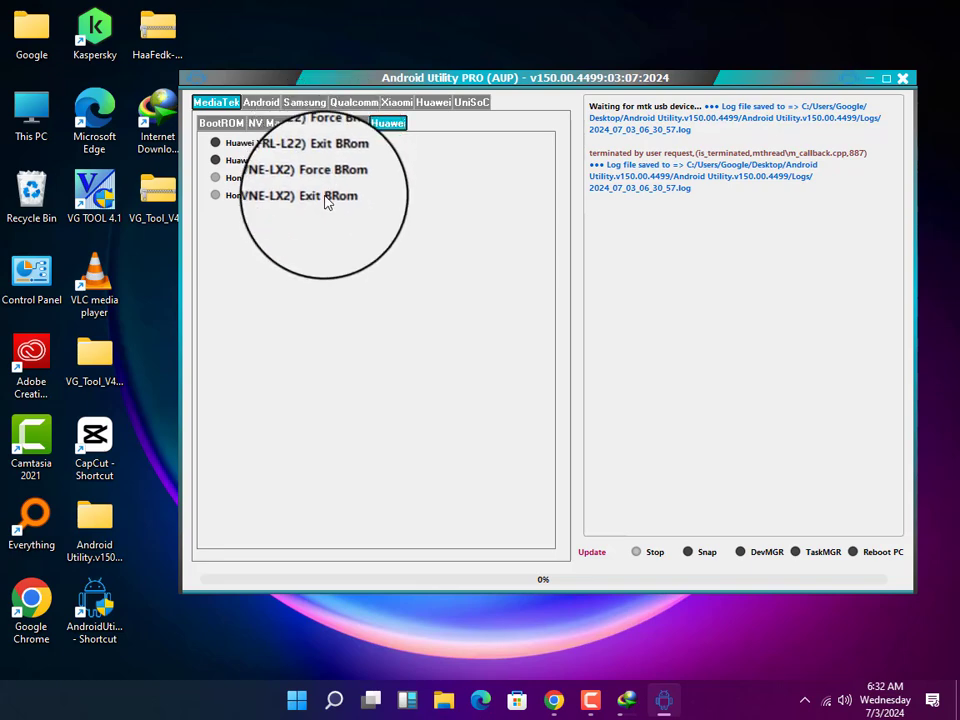
Run the generic MTP browser launch for YouTube on the connected phone from the Android MTP AOA functions
left_click(261, 102)
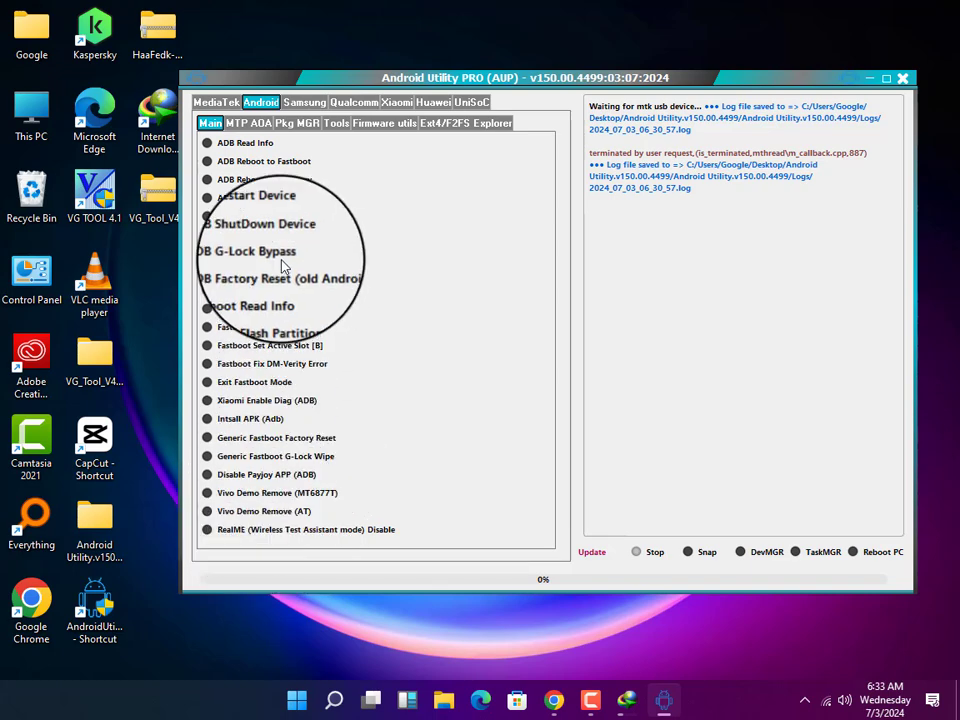
left_click(232, 127)
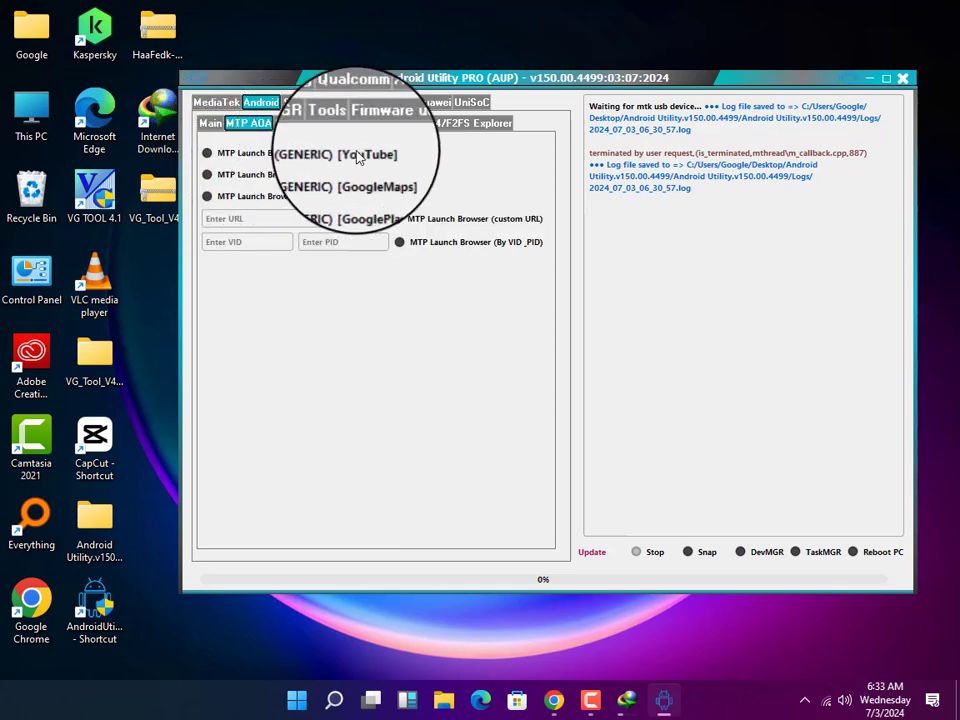
left_click(254, 157)
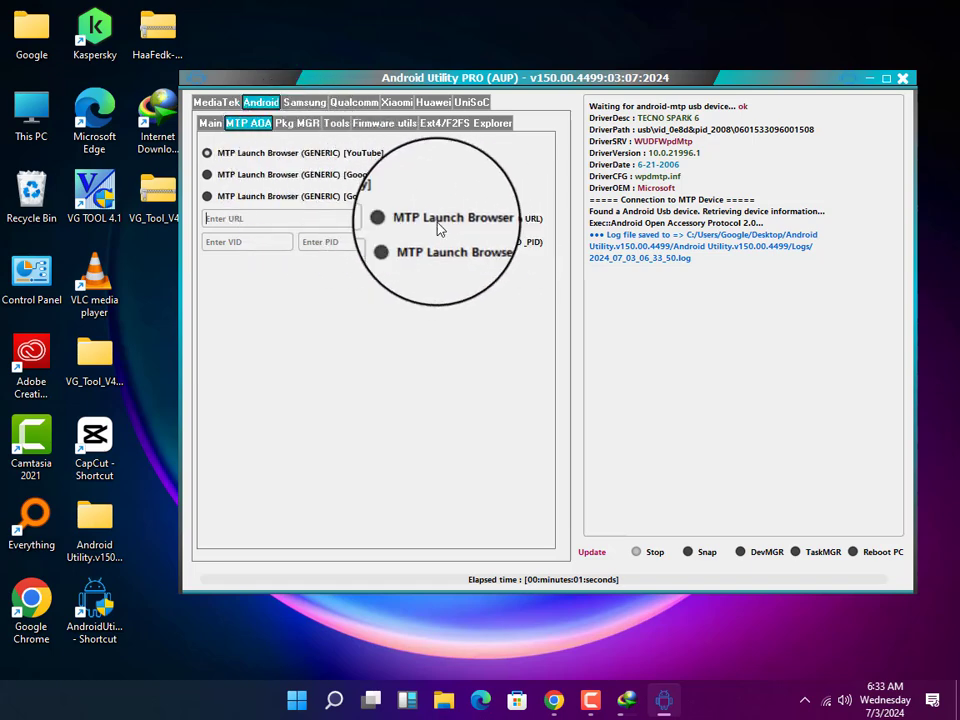
Examine the remaining Android functions: Pkg MGR, Tools, Firmware utils and Ext4/F2FS Explorer
left_click(296, 123)
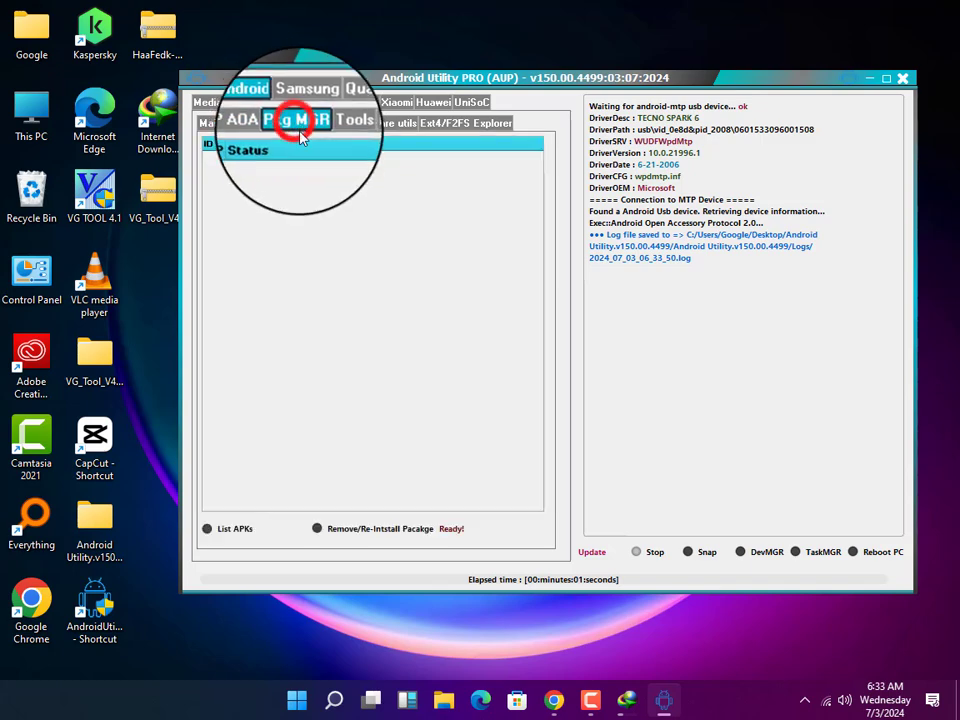
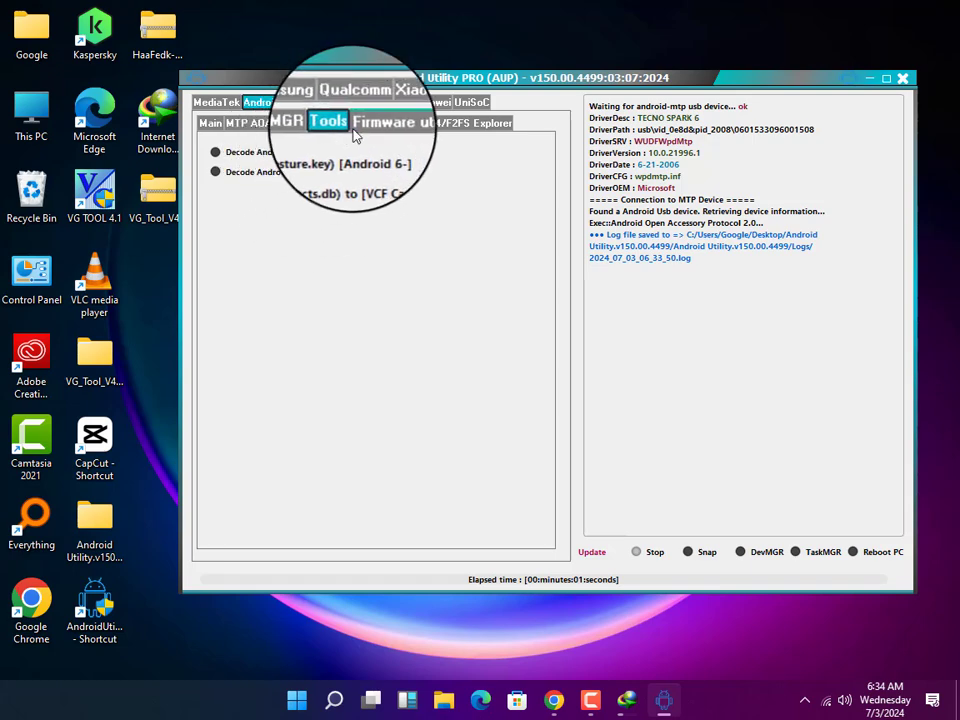
left_click(368, 130)
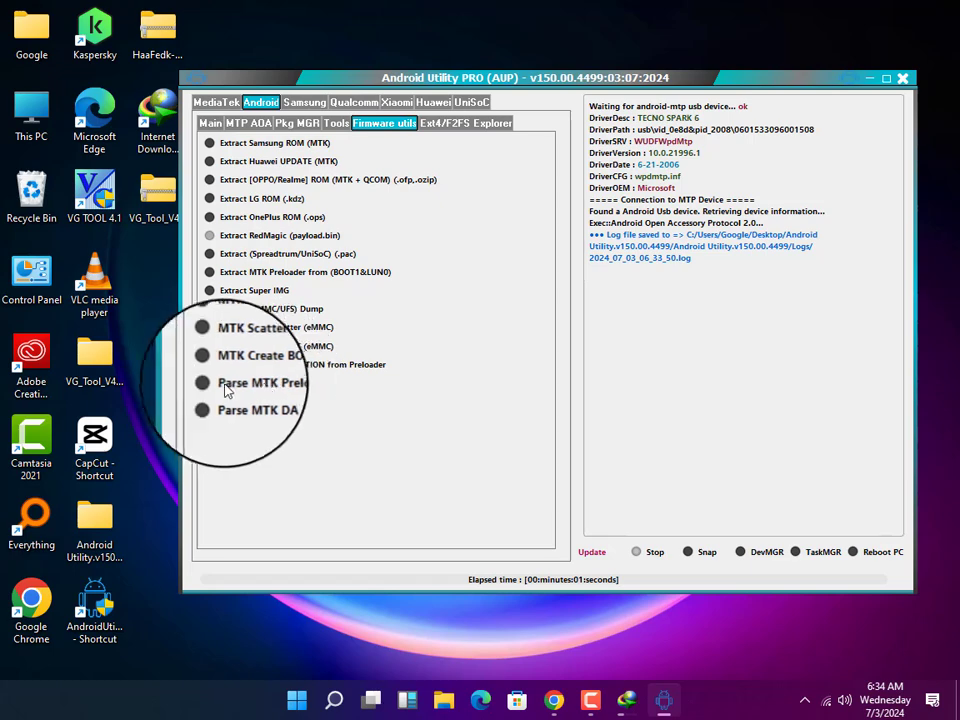
left_click(455, 123)
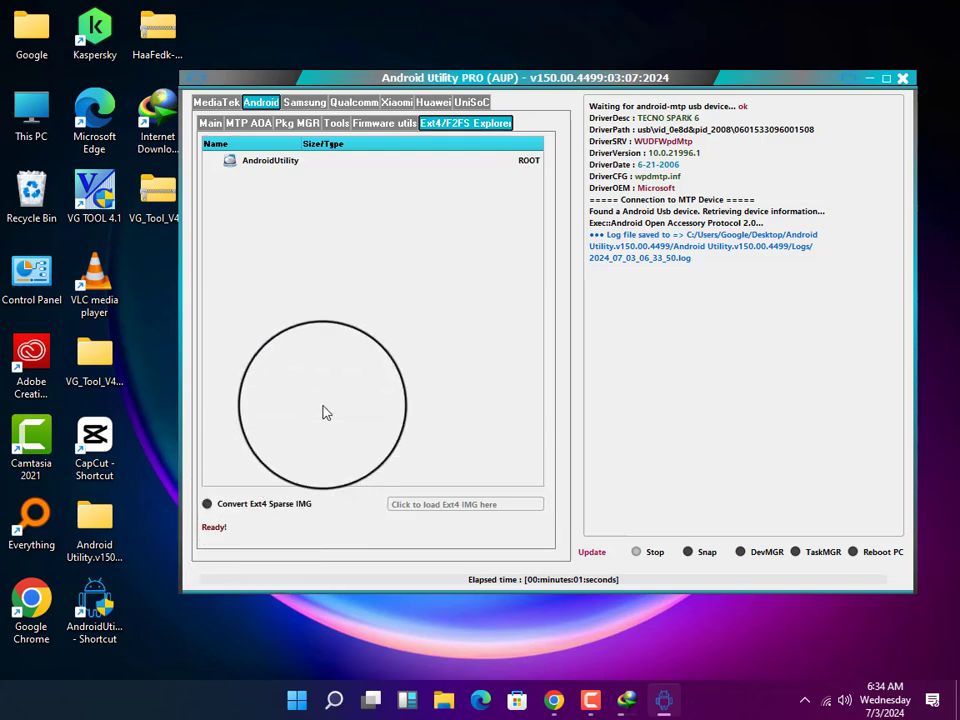
Examine the Samsung functions for Main, MediaTek, UniSoC and Flasher, stopping the started SM-G532F Boot Repair operation
left_click(302, 105)
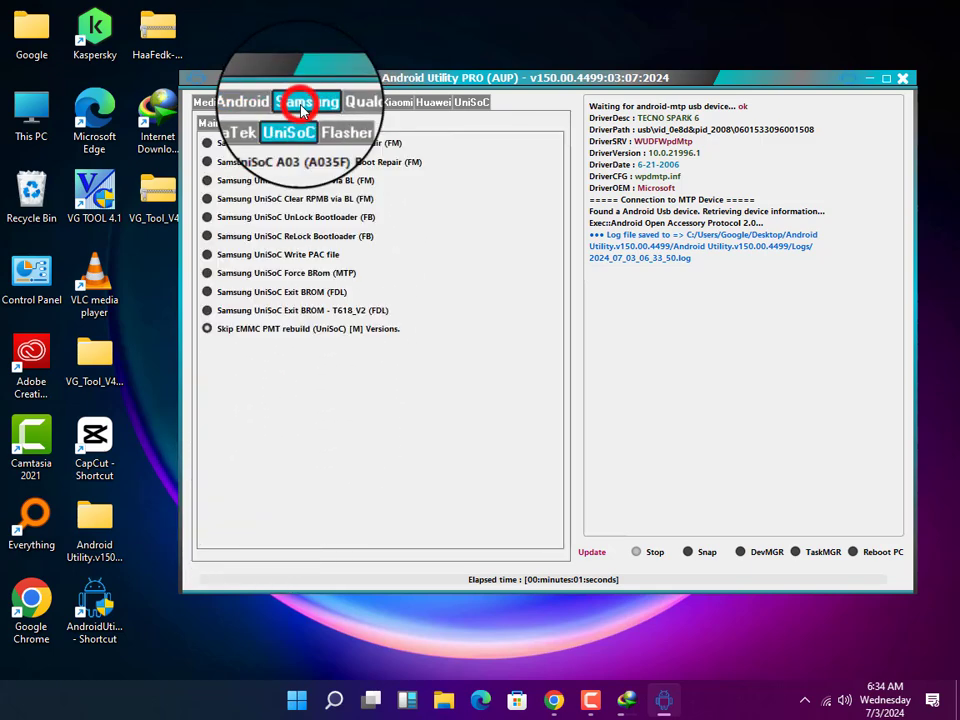
left_click(208, 125)
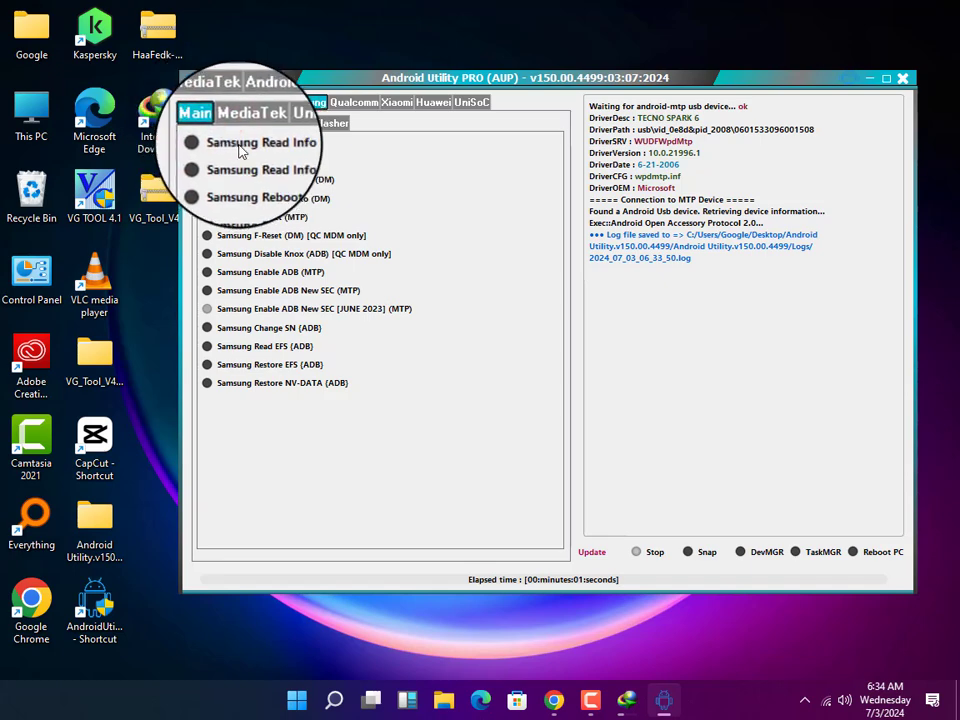
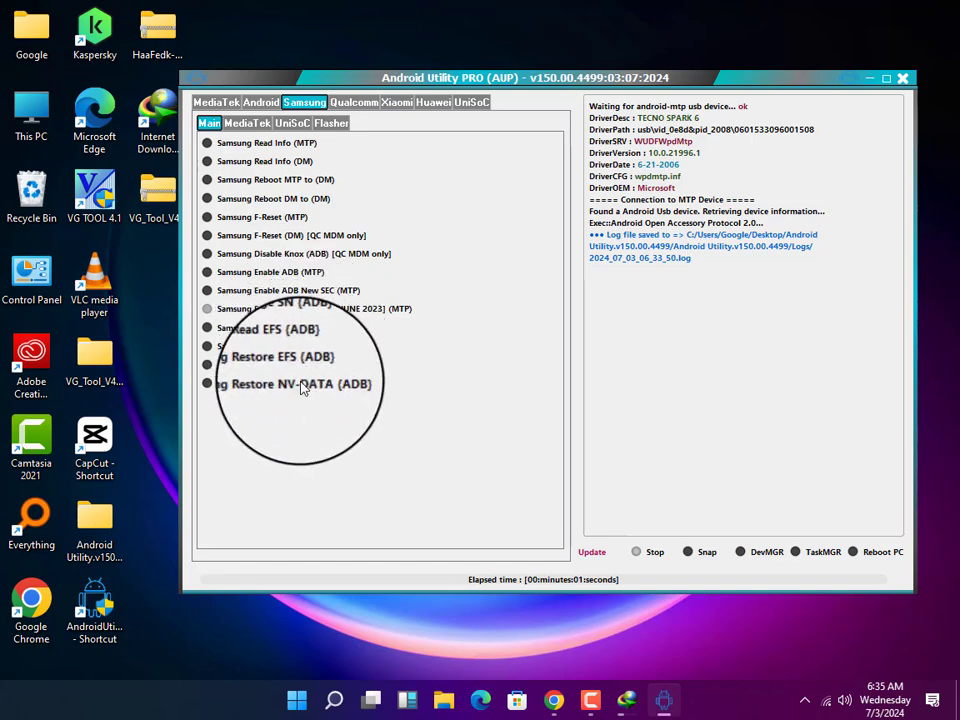
left_click(246, 123)
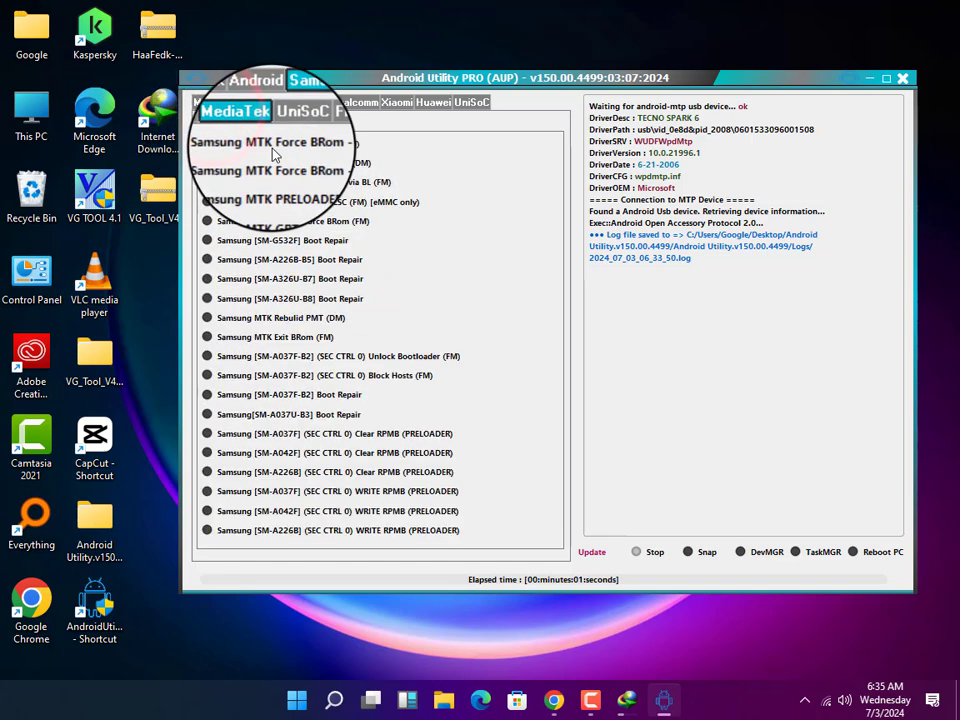
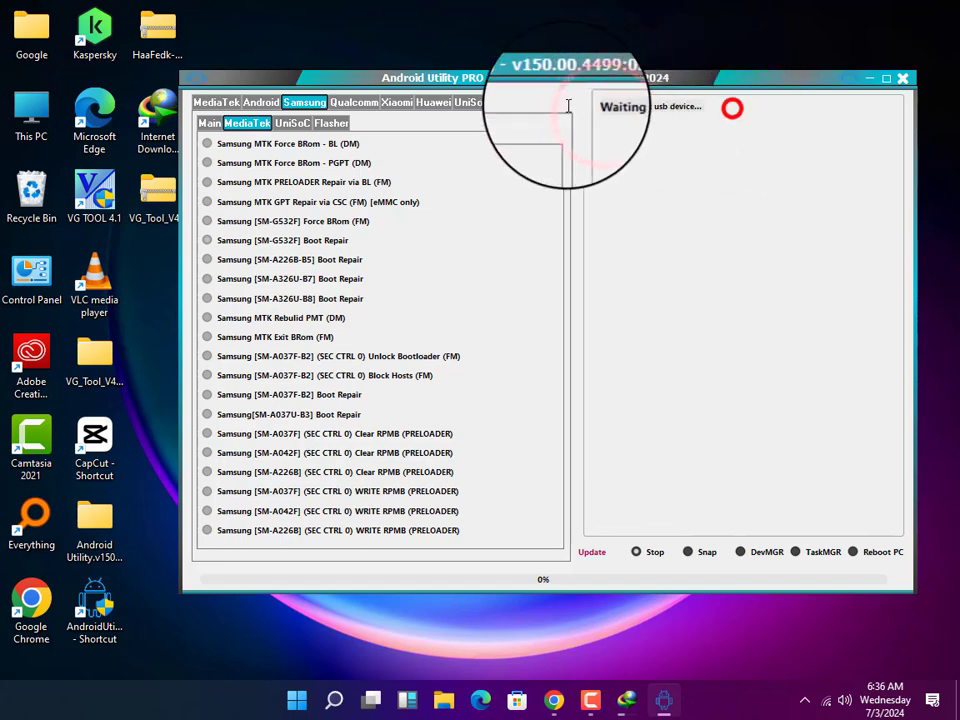
left_click(633, 168)
left_click(638, 553)
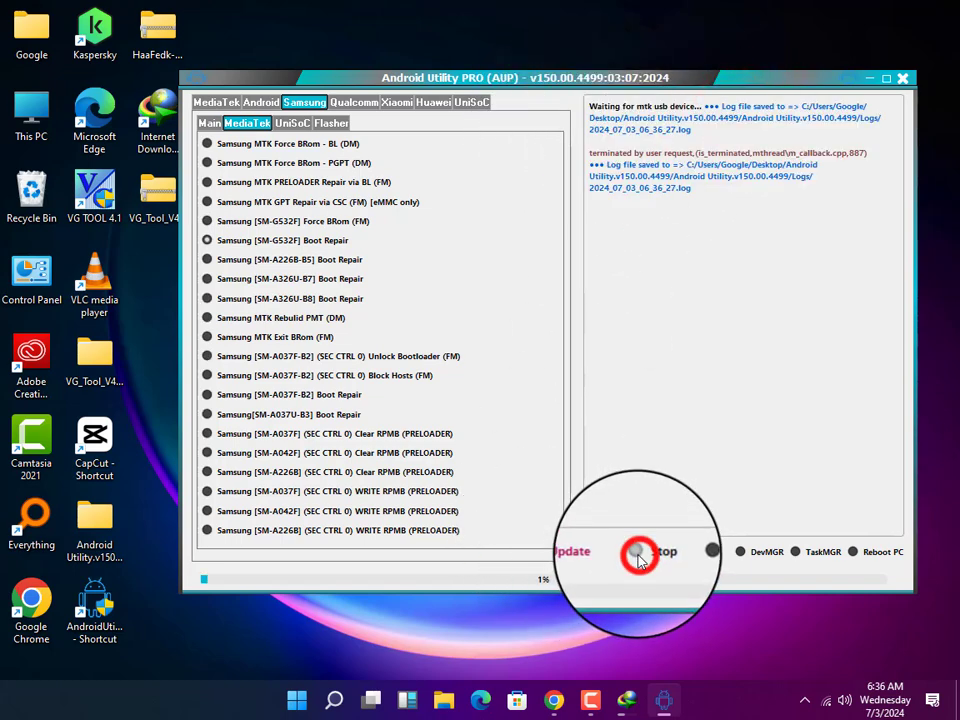
left_click(291, 123)
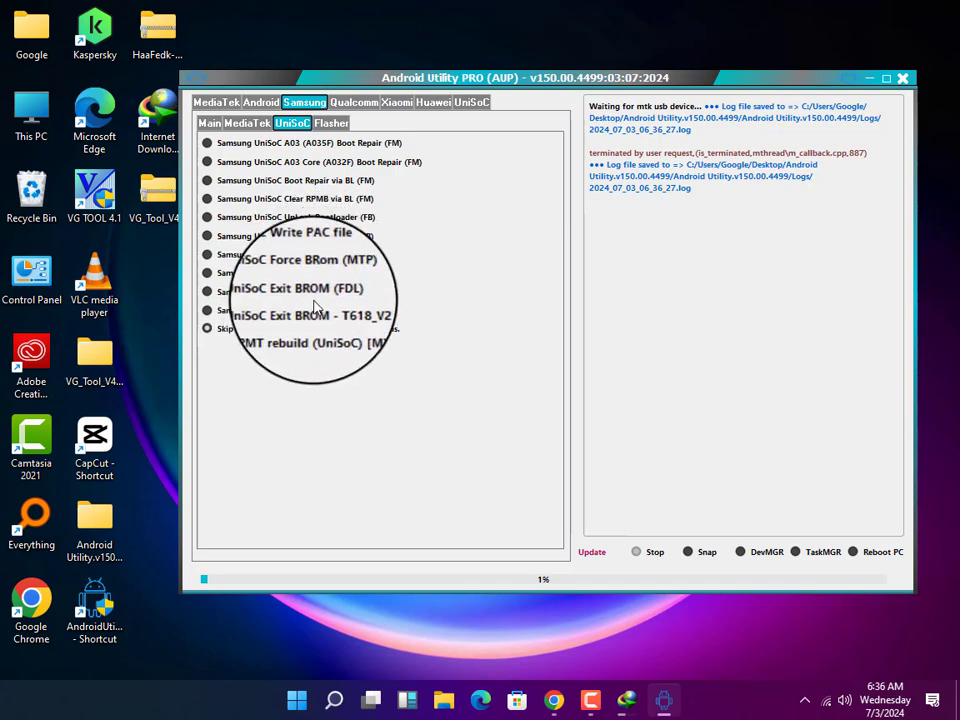
left_click(328, 122)
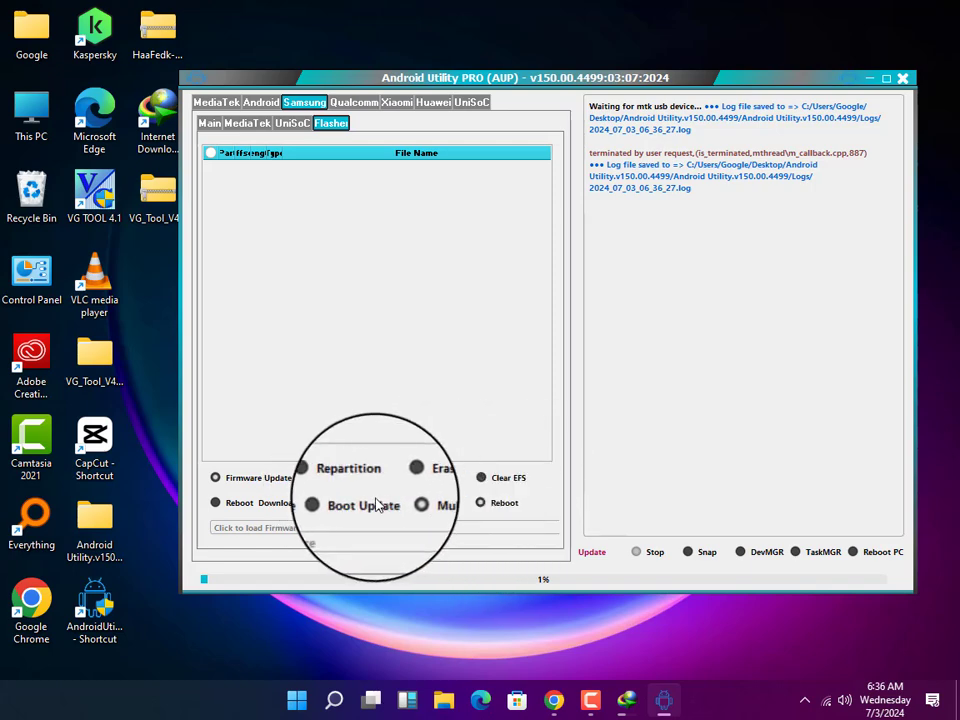
Examine the Qualcomm functions for Xiaomi and NV Manager
left_click(343, 106)
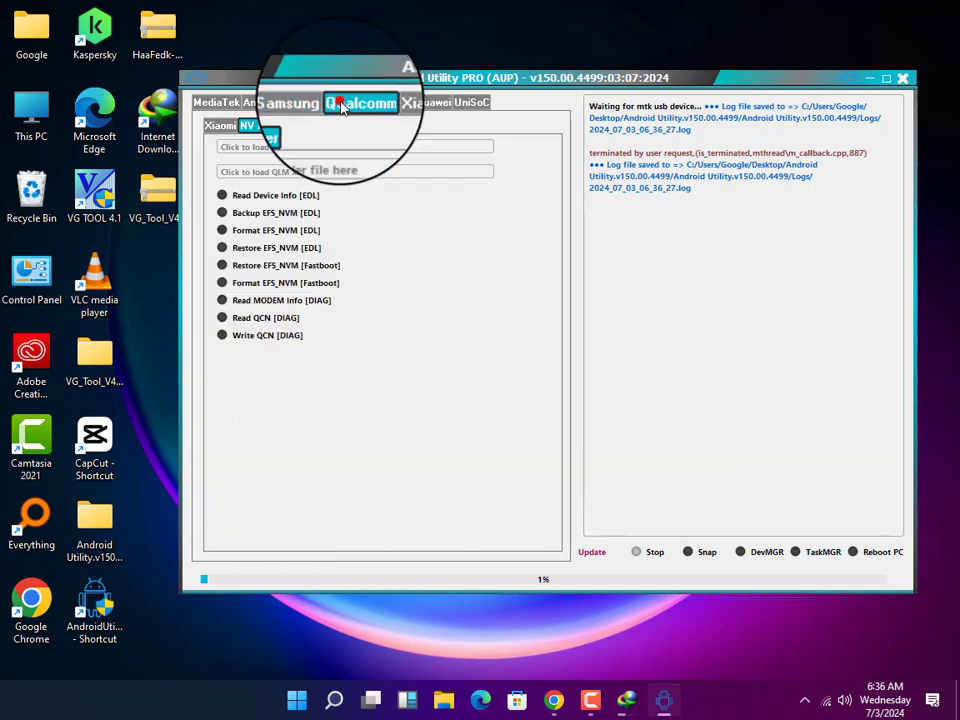
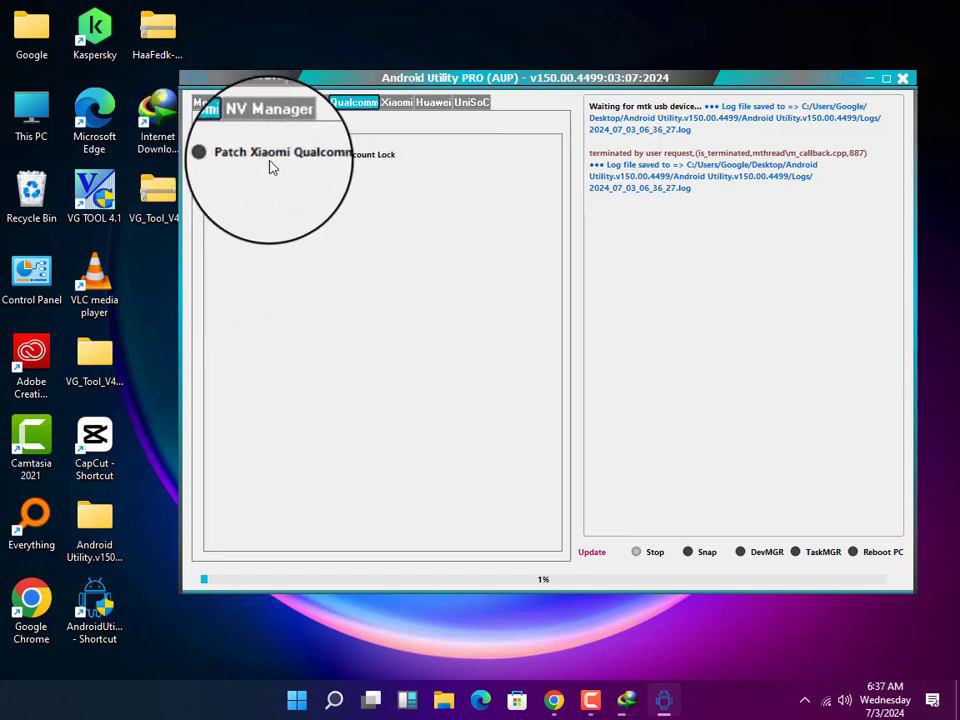
left_click(270, 133)
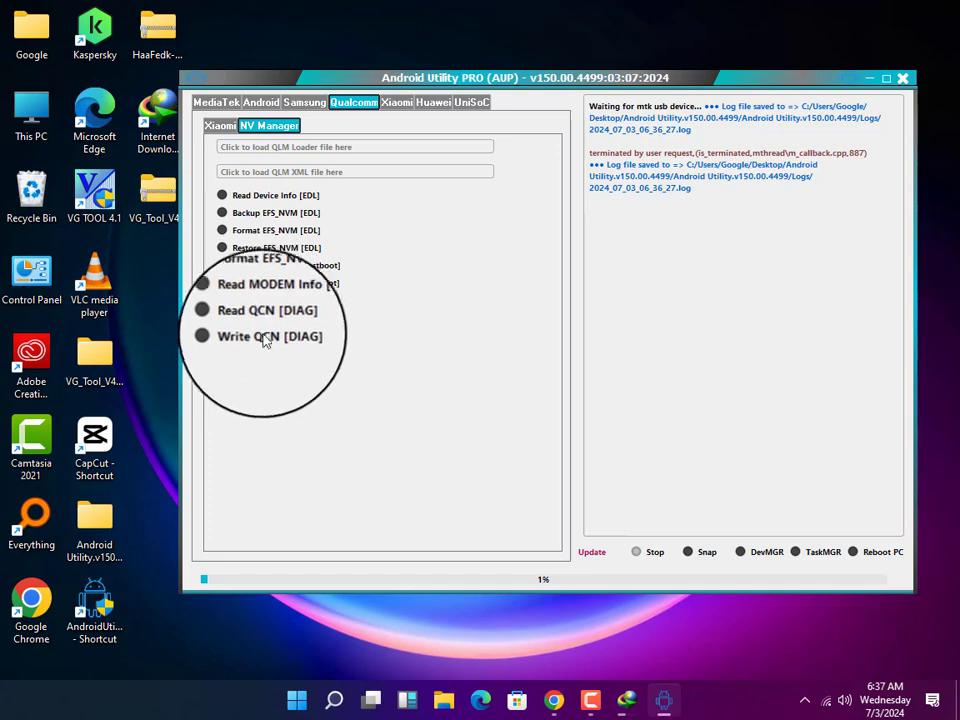
Examine the Xiaomi Flasher and Huawei Flasher functions, trying Load Firmware Package with the UBL folder
left_click(387, 102)
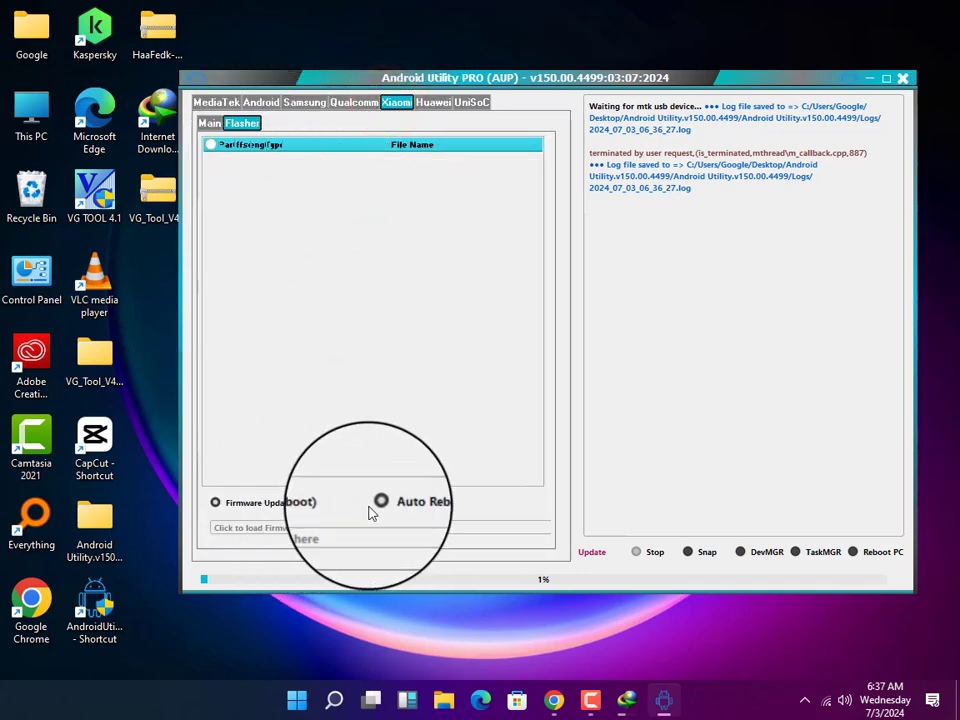
left_click(432, 102)
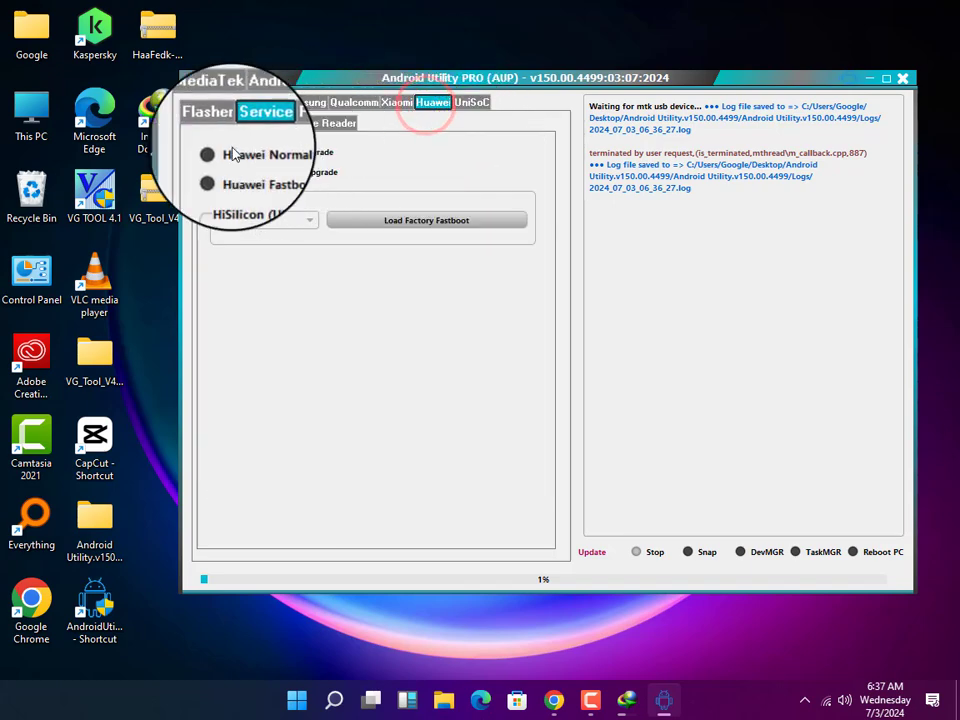
left_click(213, 123)
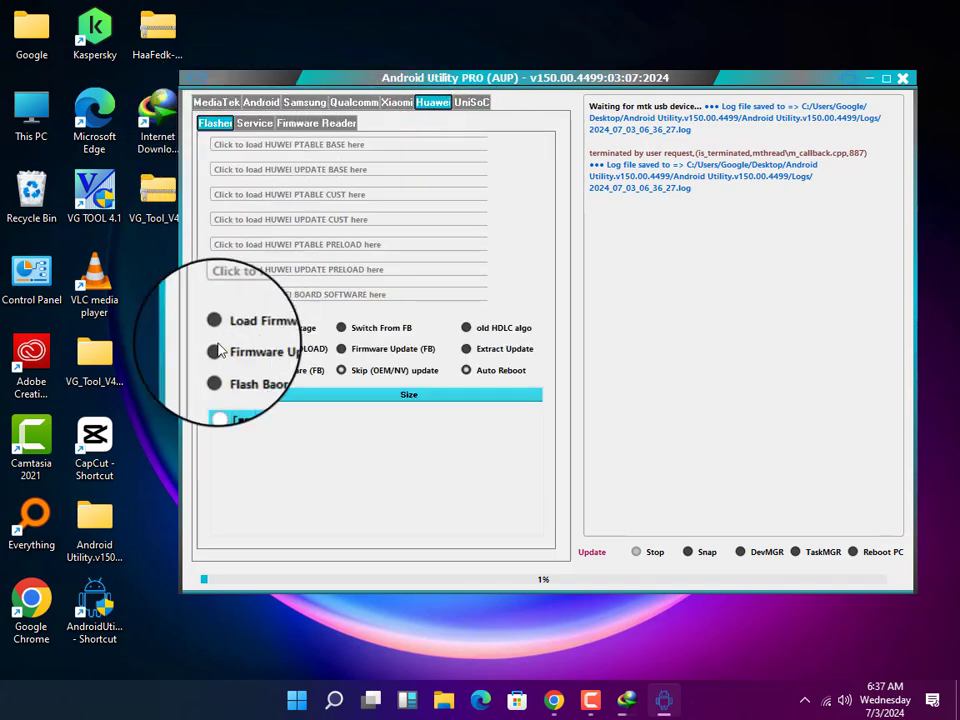
left_click(262, 335)
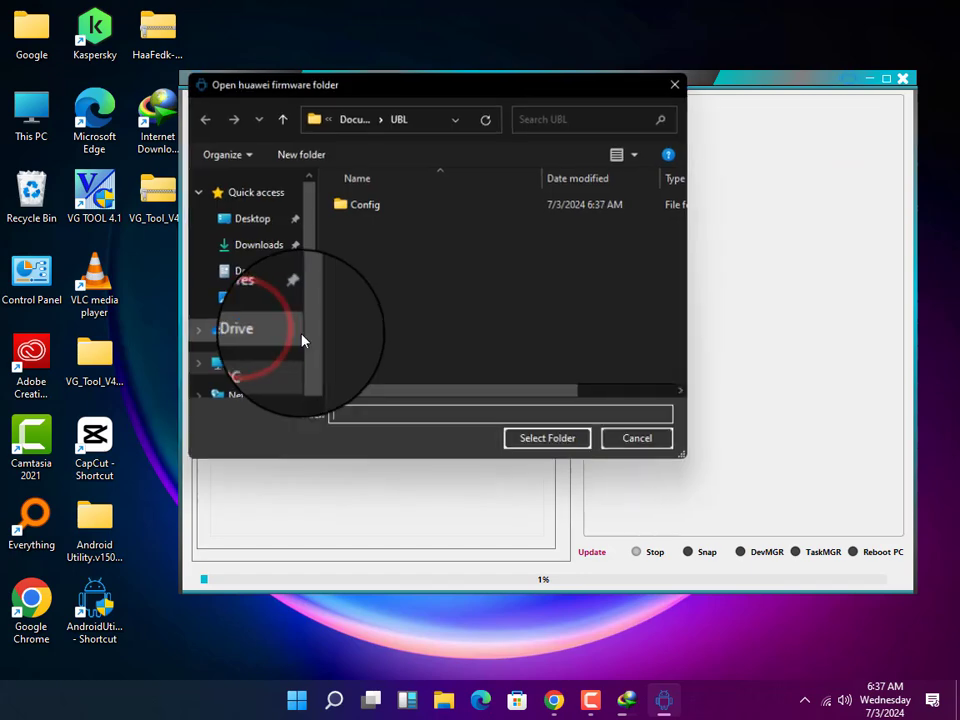
left_click(545, 442)
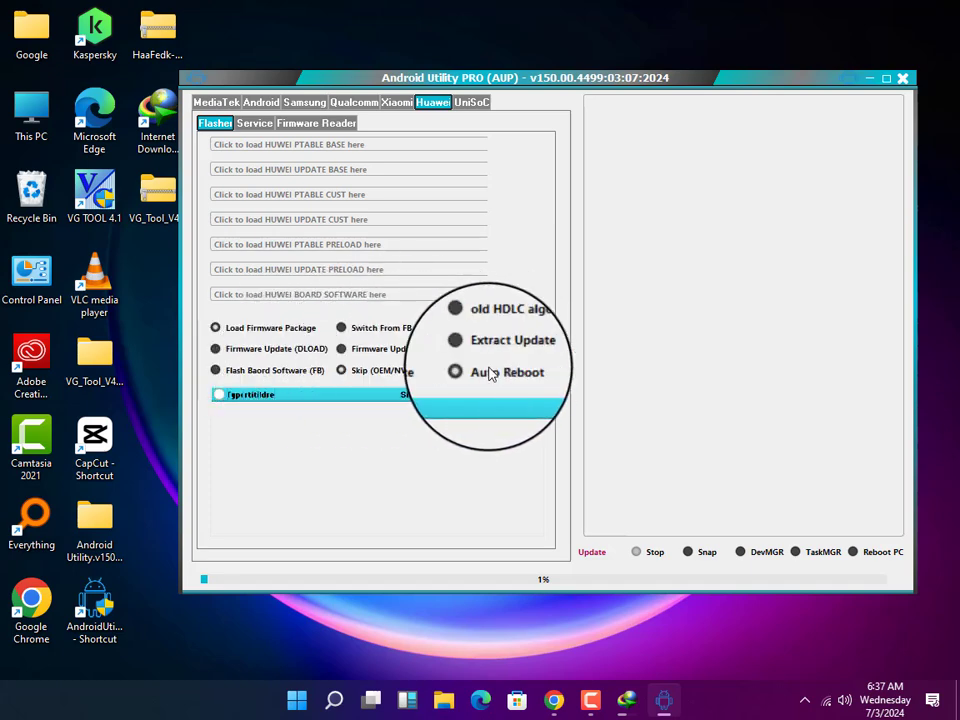
Try Load Factory Fastboot for KIRIN620 in the Huawei Service functions and the Write operation in the Huawei Firmware Reader
left_click(254, 123)
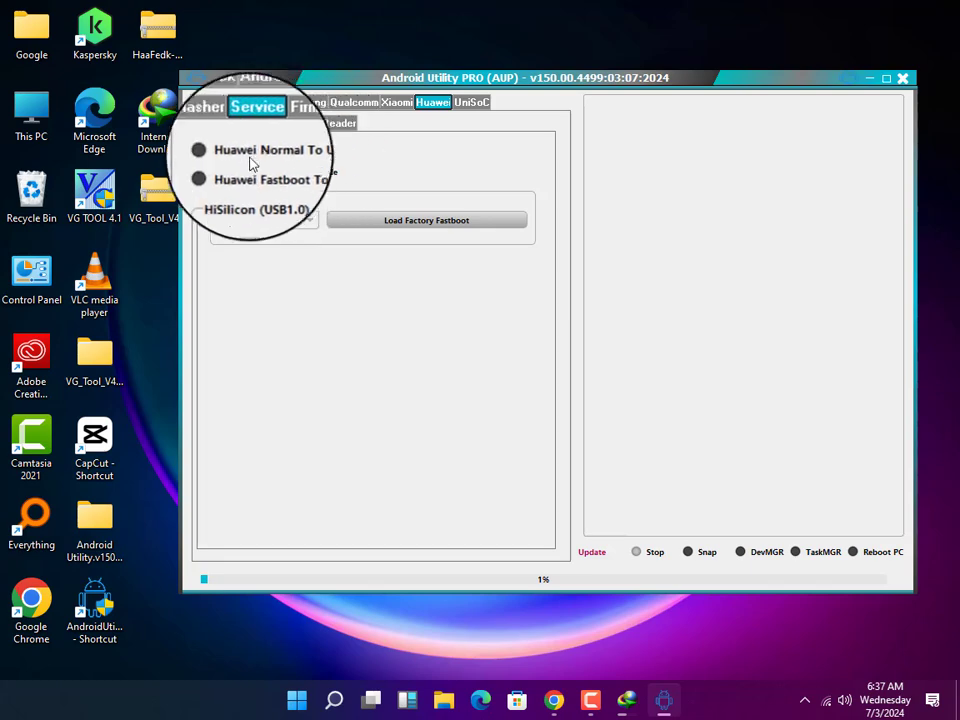
left_click(298, 216)
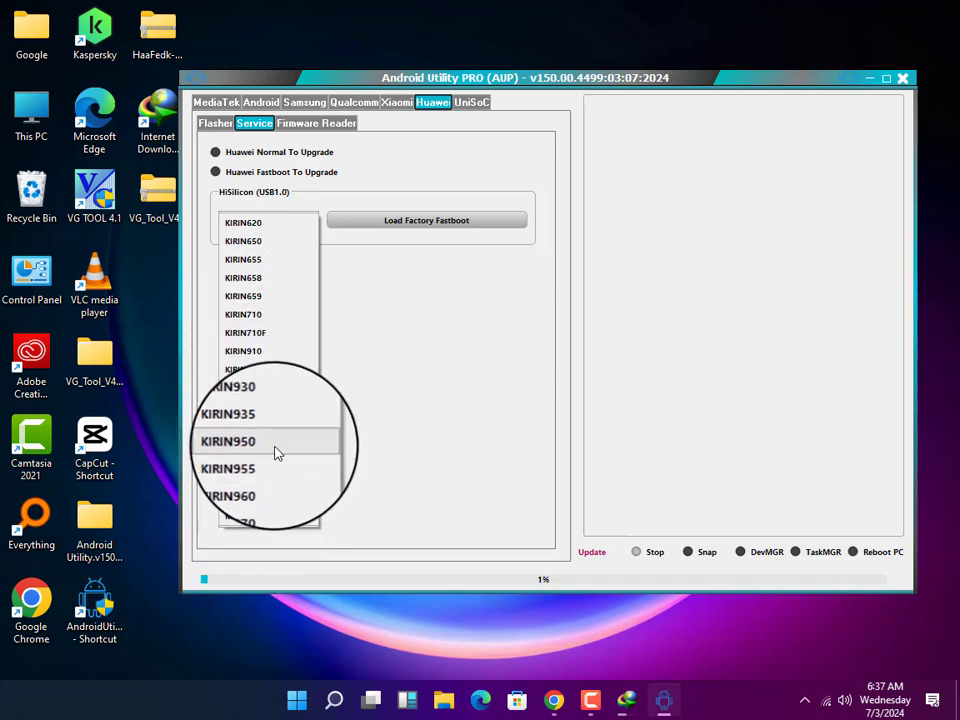
left_click(358, 219)
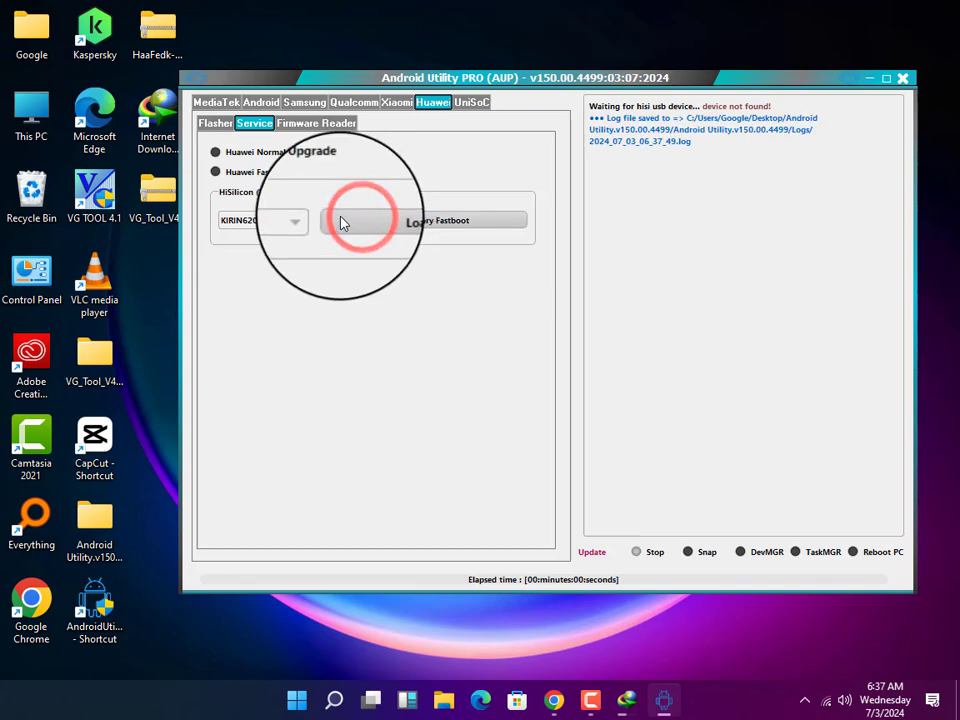
left_click(305, 124)
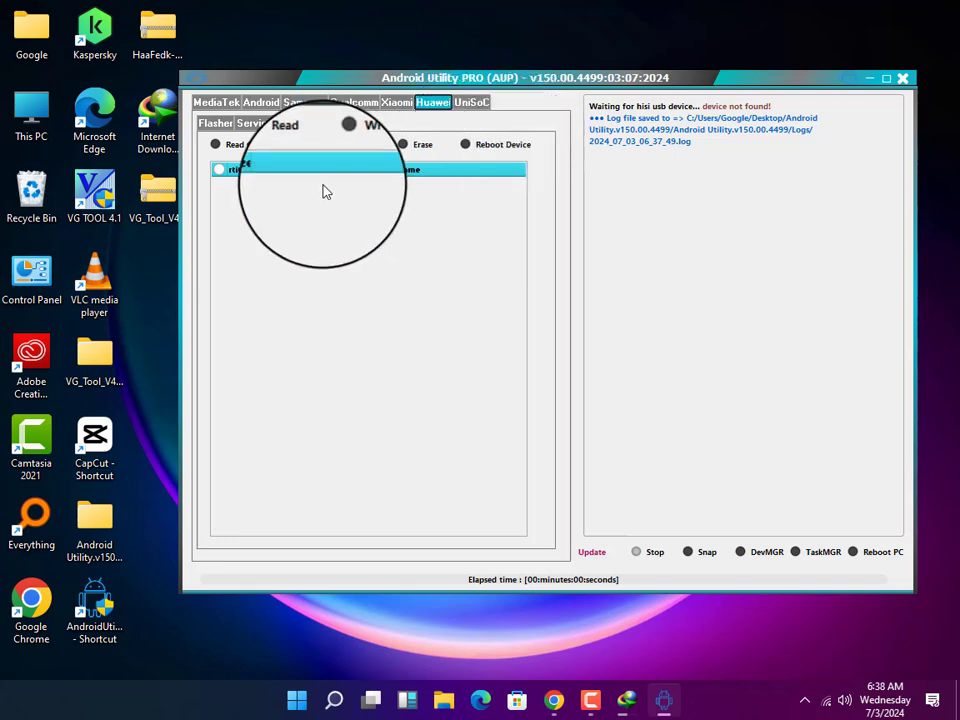
left_click(342, 144)
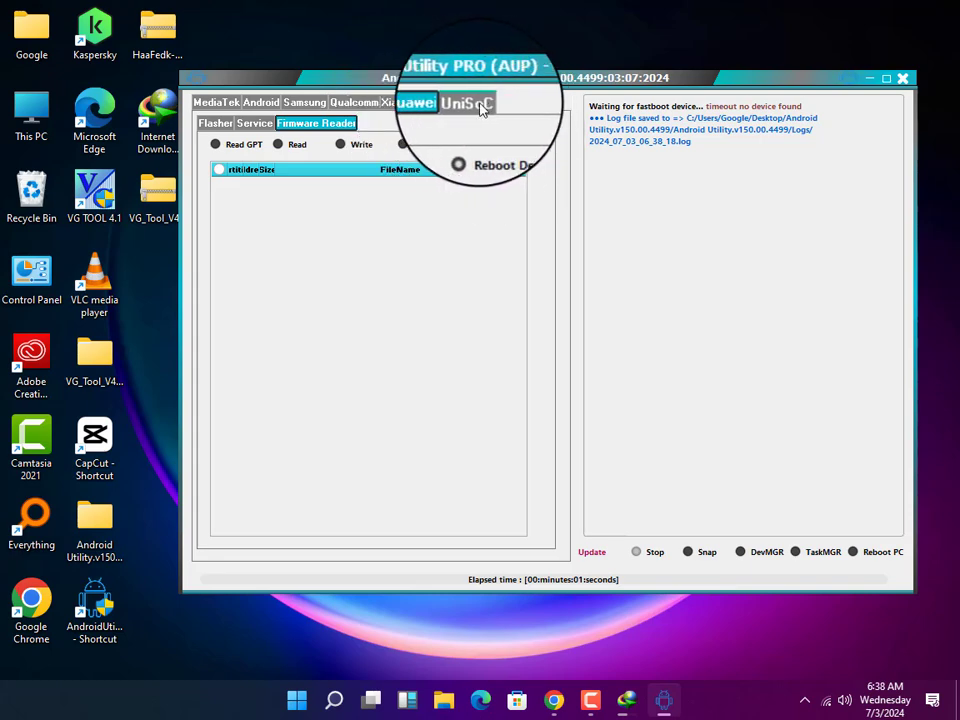
Examine the UniSoC functions, opening the .pac file selection for Write PAC file [FM] and cancelling it
left_click(474, 104)
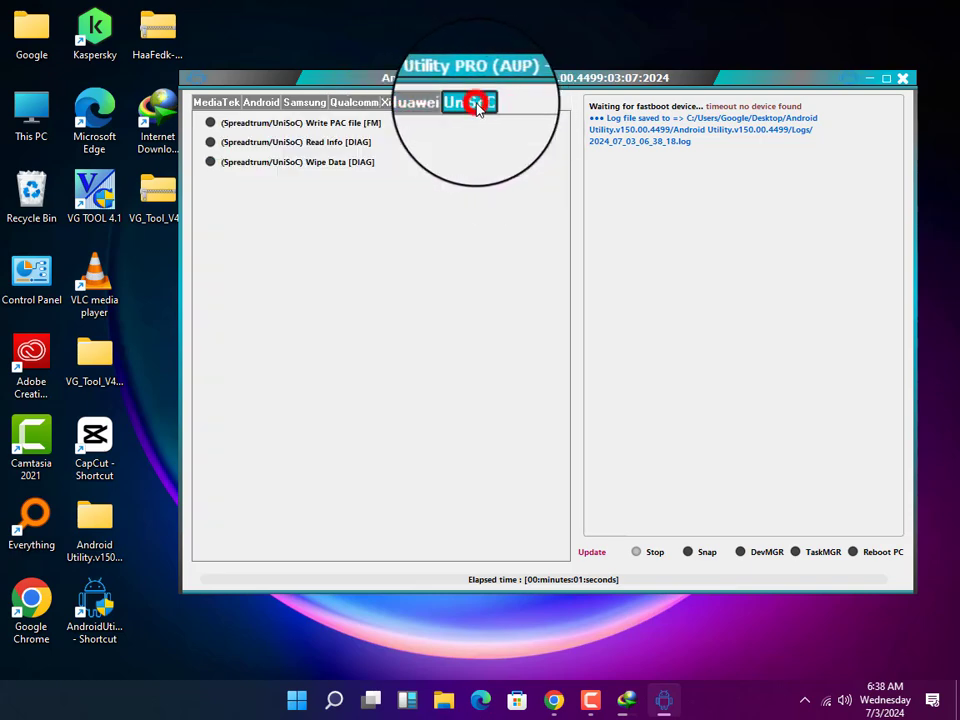
left_click(332, 123)
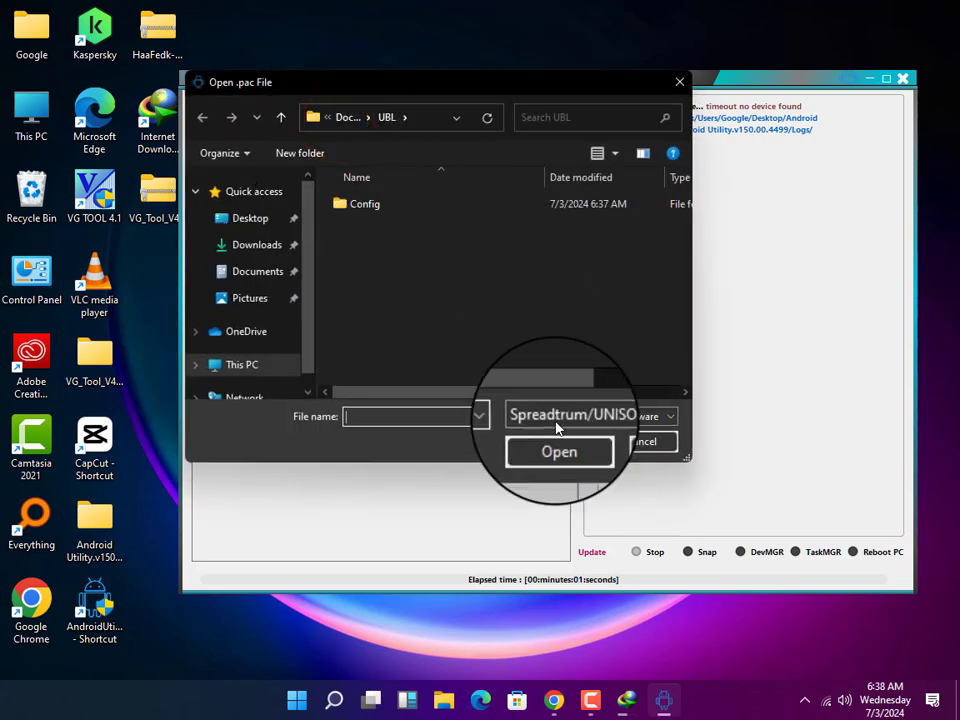
left_click(640, 442)
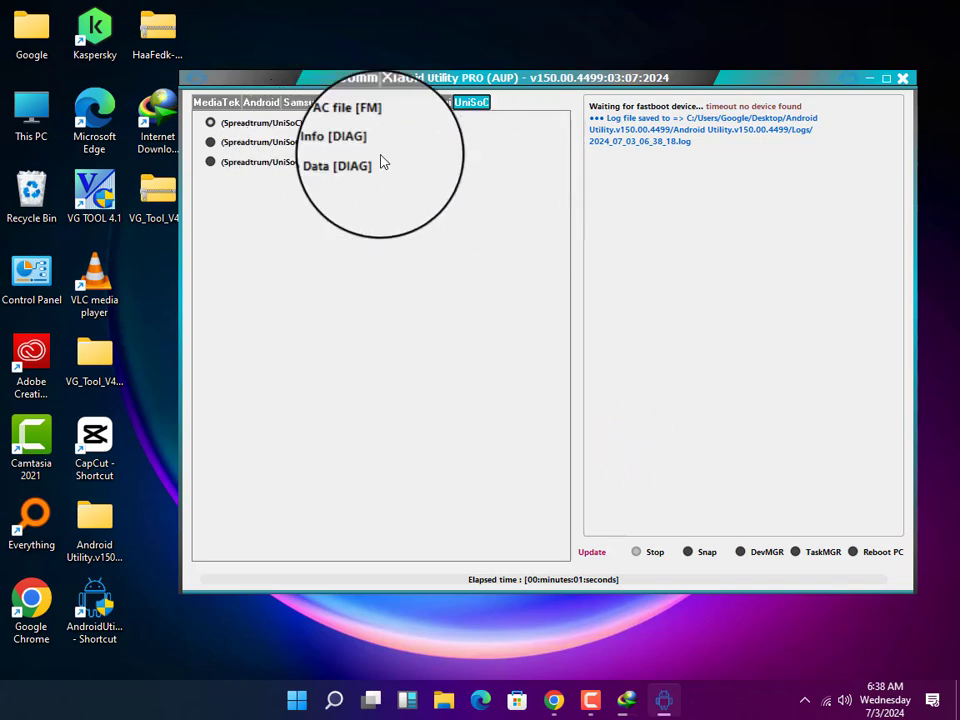
Return to the MediaTek functions and close the utility
left_click(218, 101)
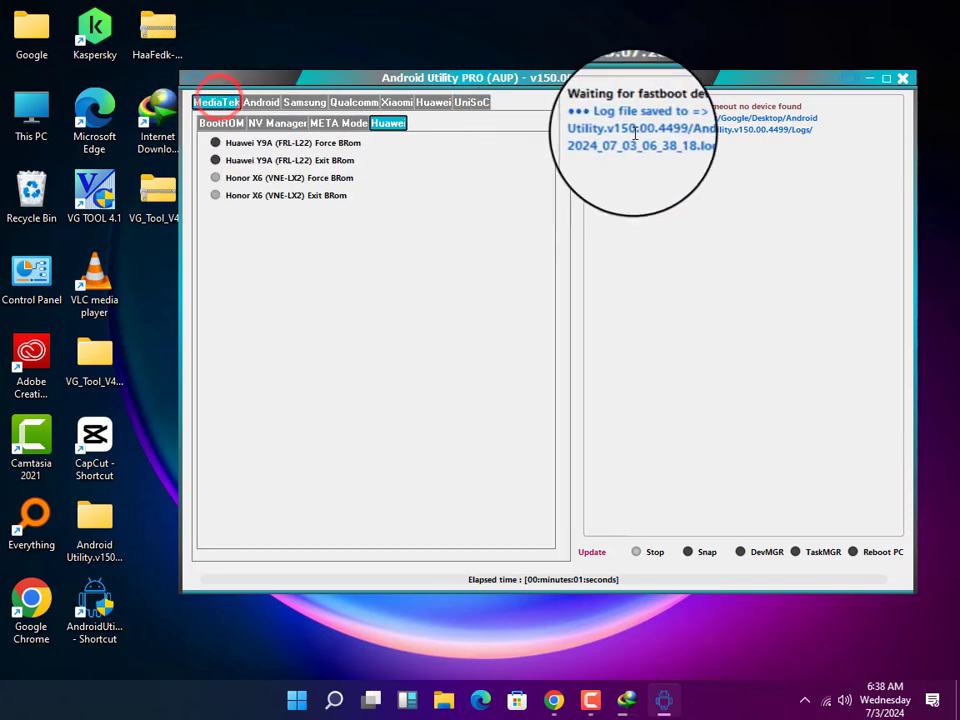
left_click(903, 80)
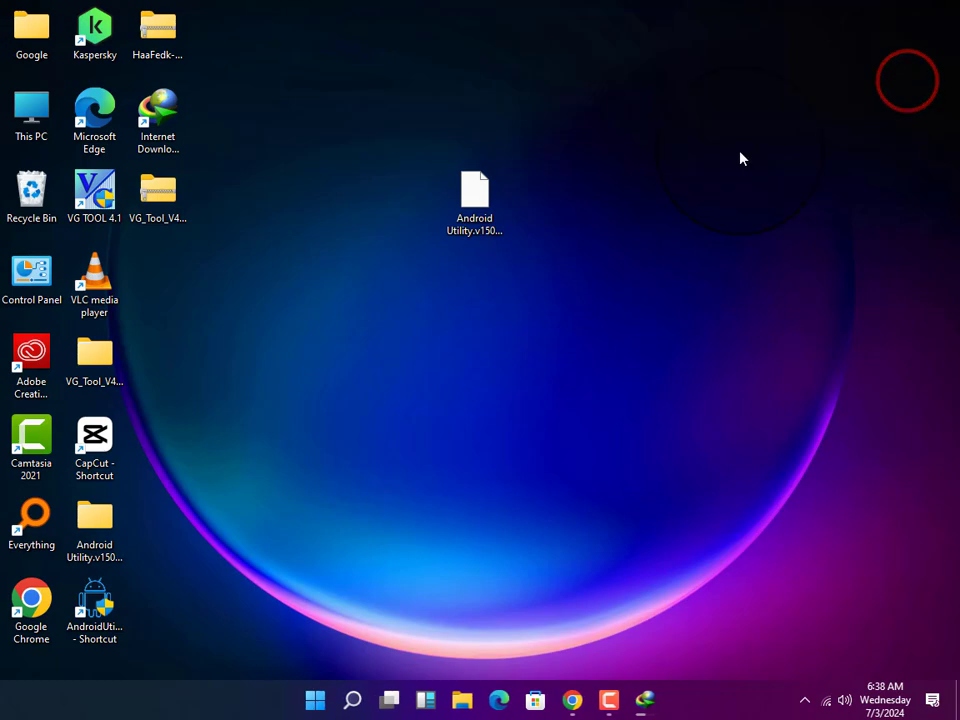